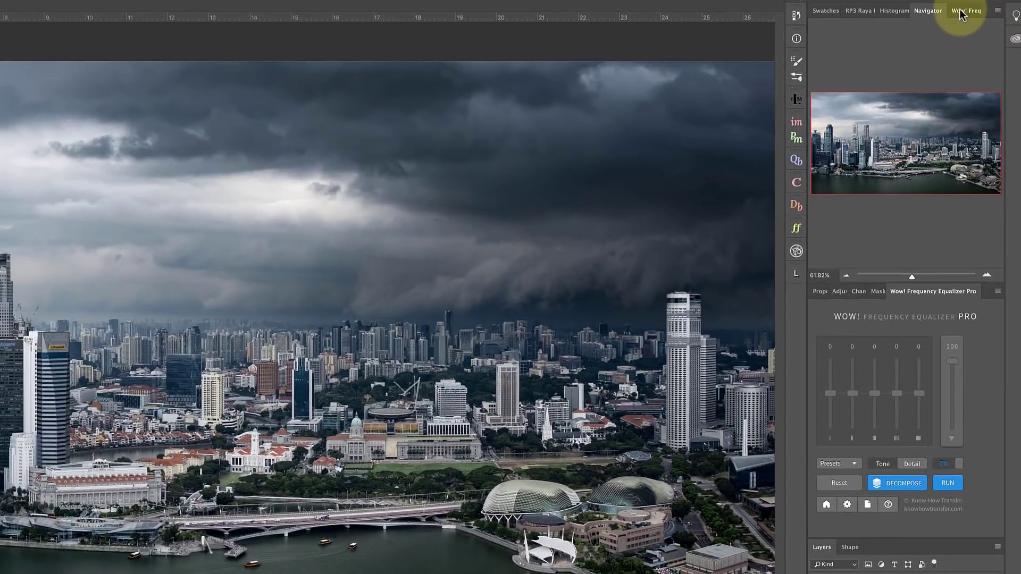
left_click(960, 12)
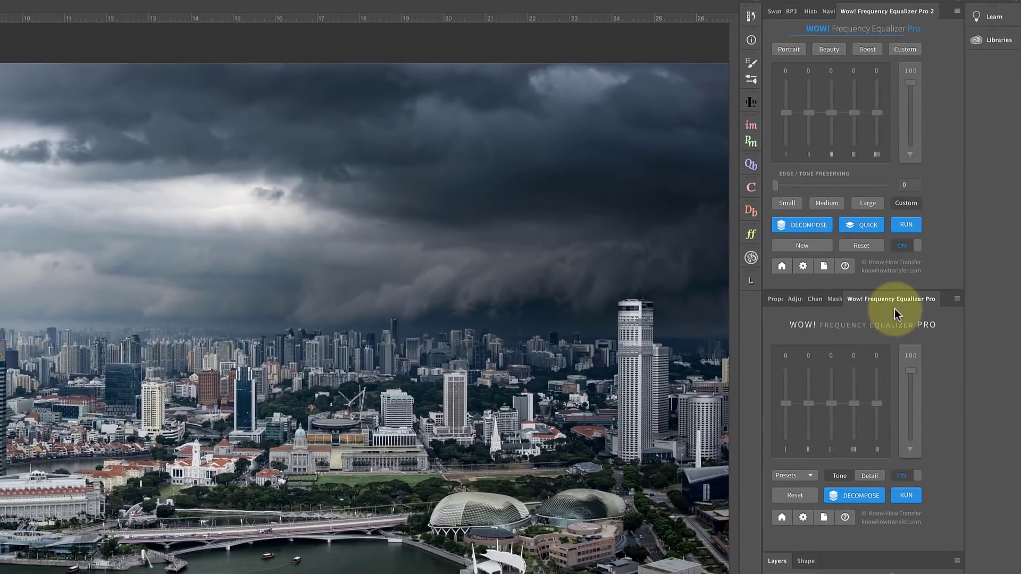
left_click(809, 477)
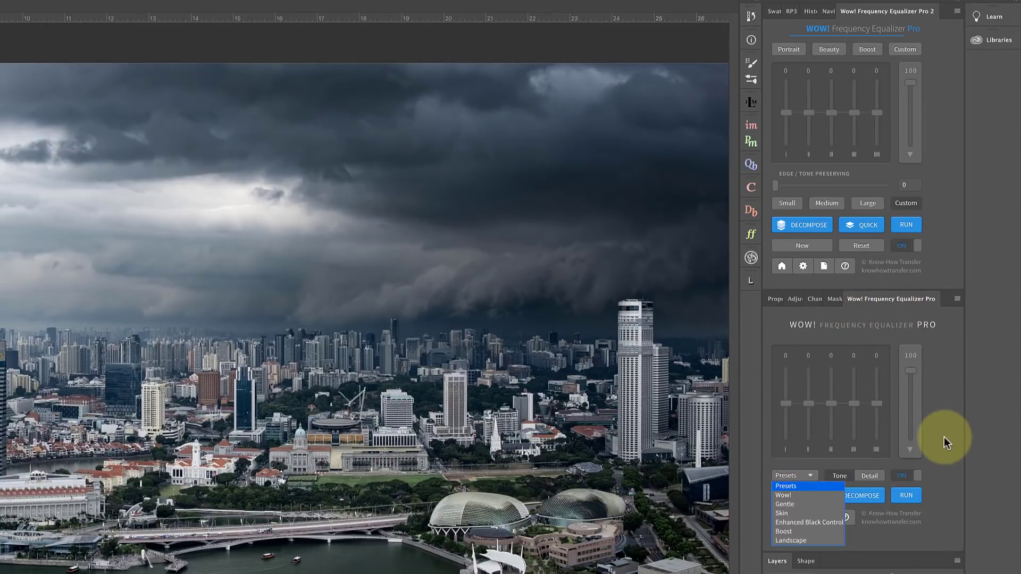
left_click(812, 474)
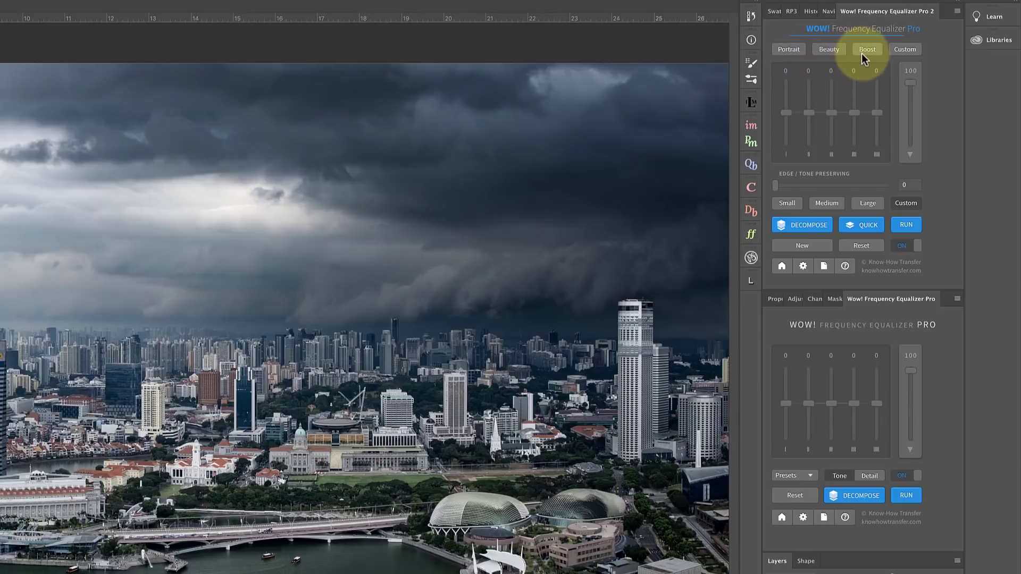
left_click(809, 476)
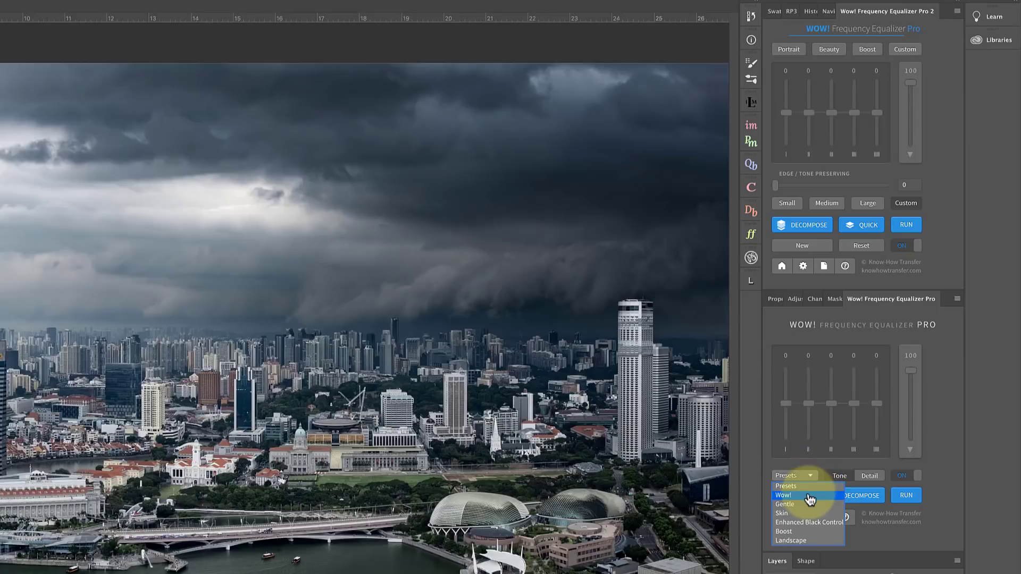
left_click(819, 523)
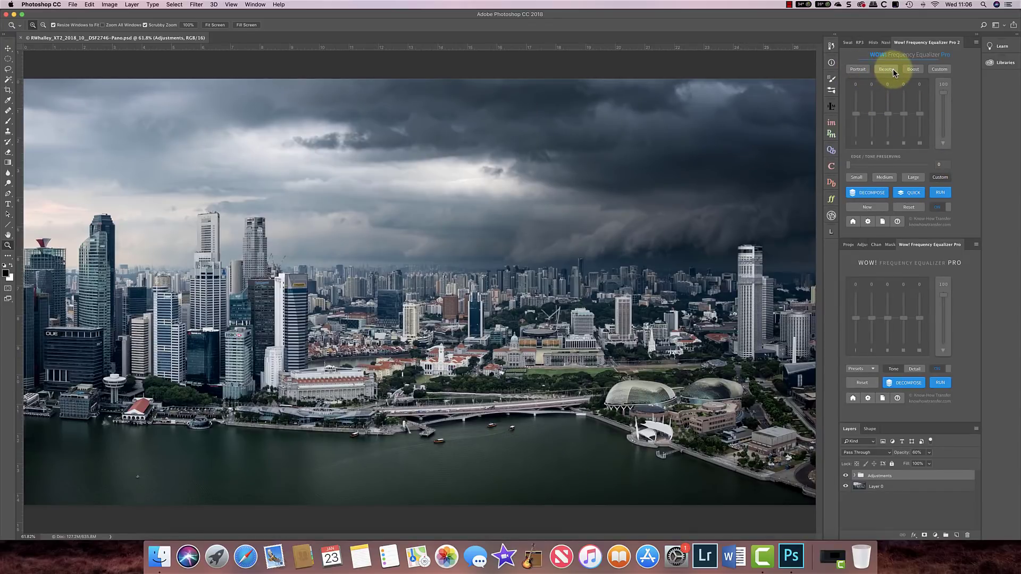
Run the Wow! Pro 2 custom-frequency preset to create a Wow2 layer with sliders 2, -2, -3, 2, 5 and edge preserving 20
left_click(859, 71)
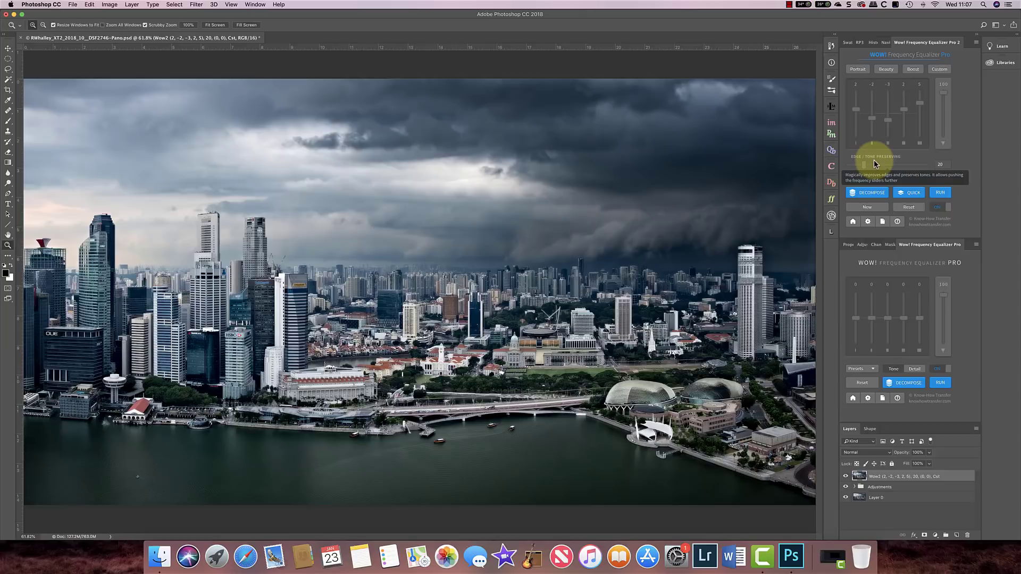
Raise Wow2 edge / tone preserving from 20 to 54 and lower its opacity to 60%
left_click_drag(868, 163, 890, 167)
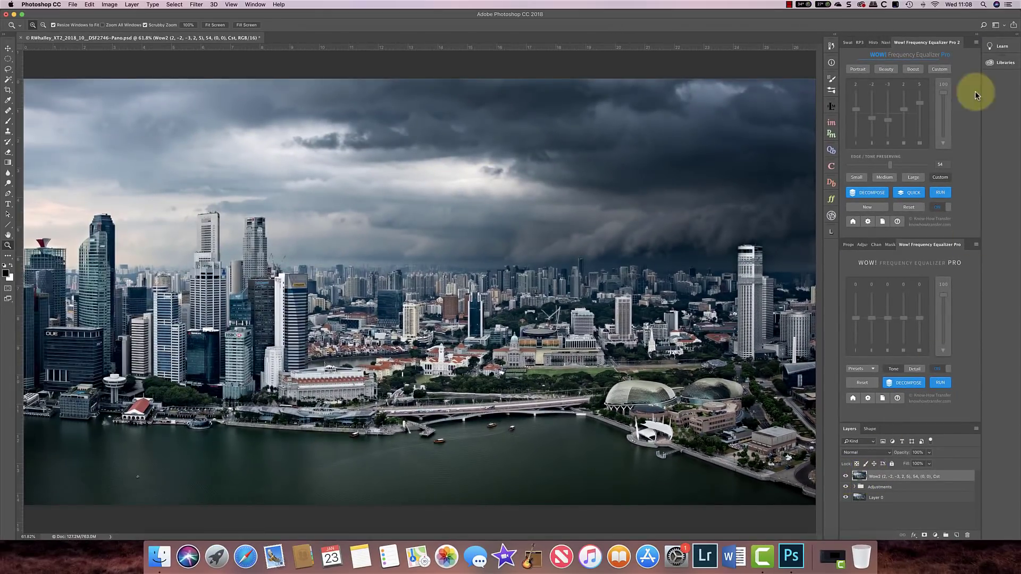
left_click_drag(940, 97, 943, 112)
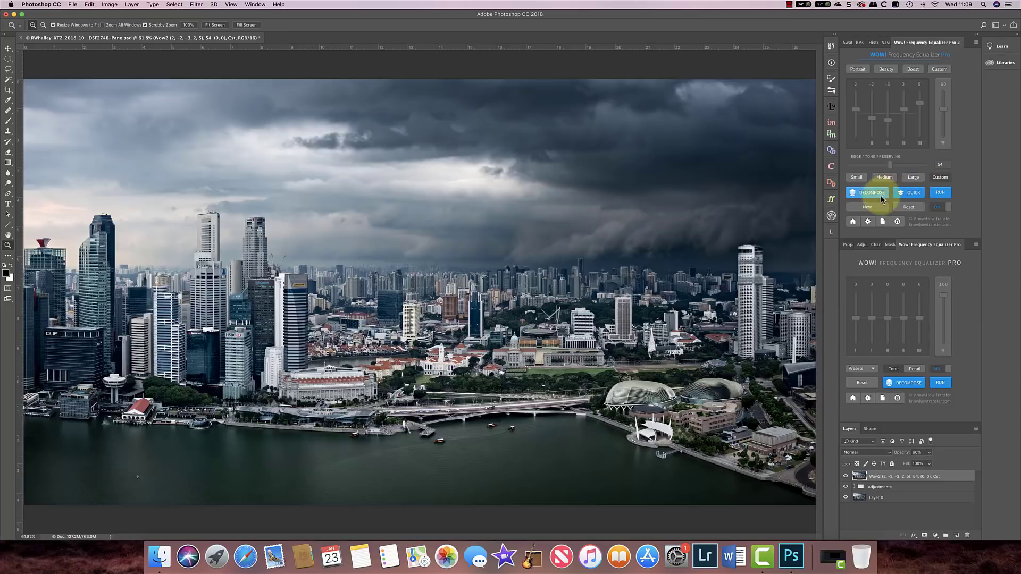
Save the Wow! preferences with custom frequency radii 2, 4, 8, 24, 36 and preset edge preserving 50
left_click(870, 221)
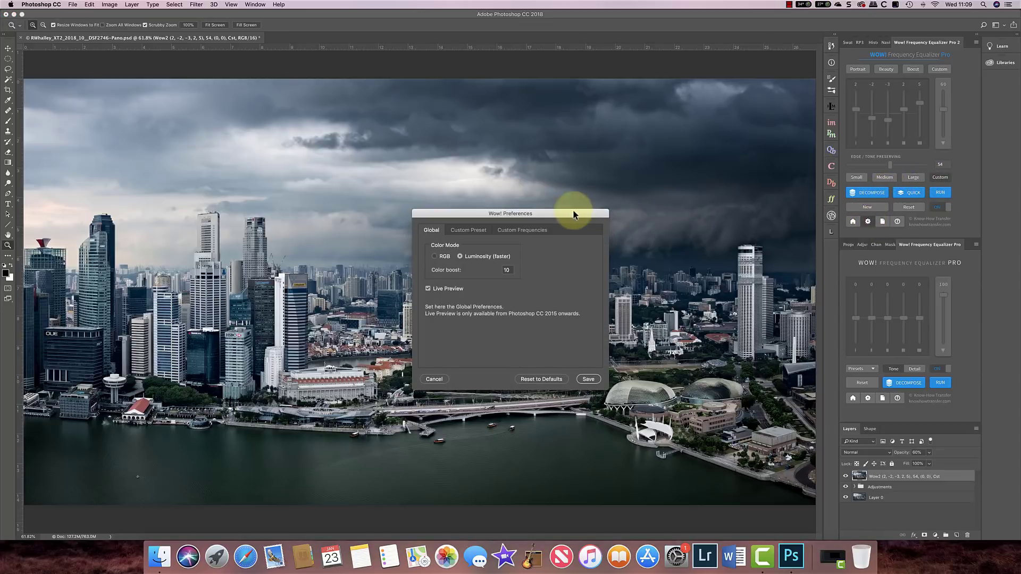
left_click_drag(577, 210, 589, 188)
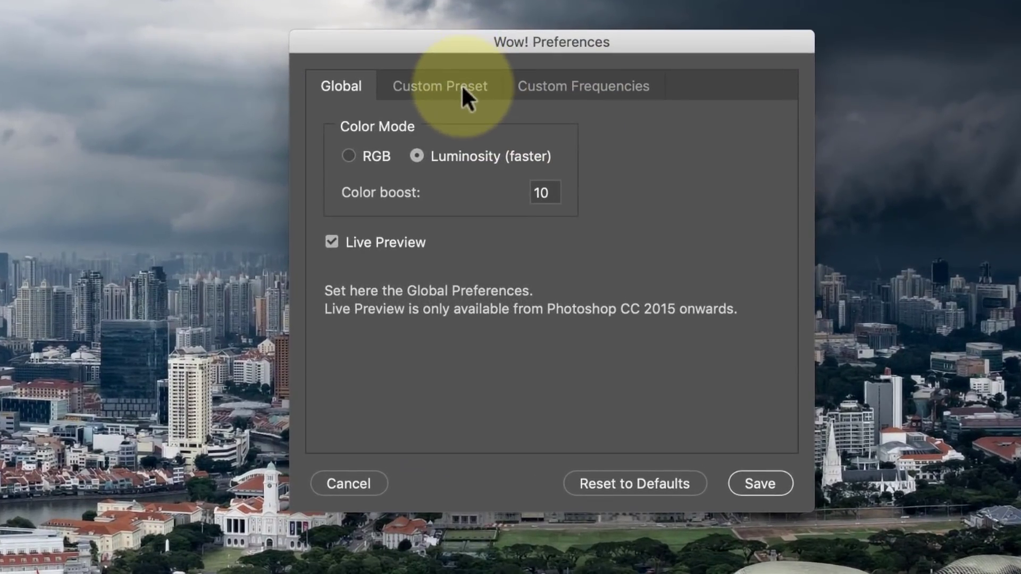
left_click(513, 203)
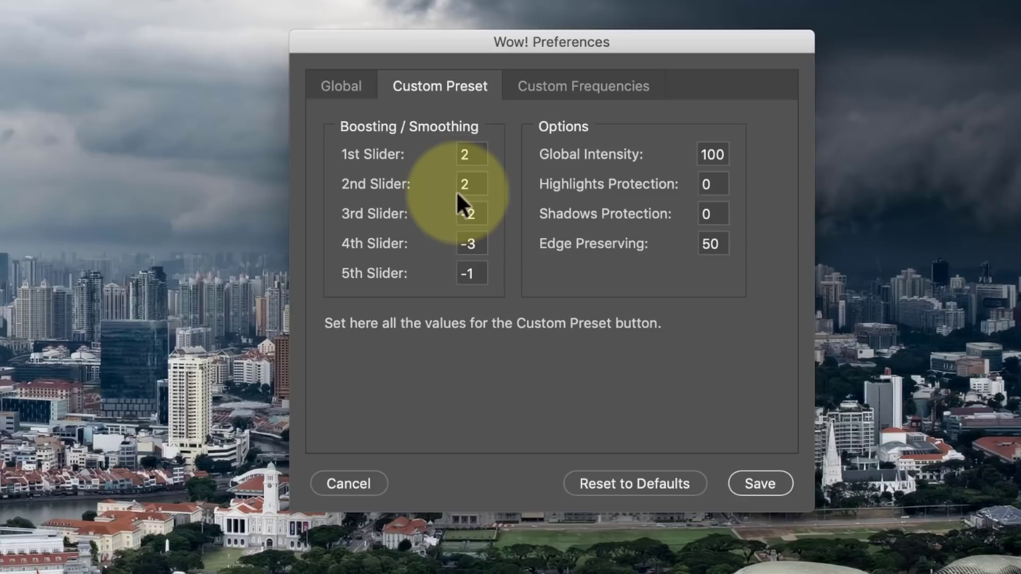
left_click(572, 87)
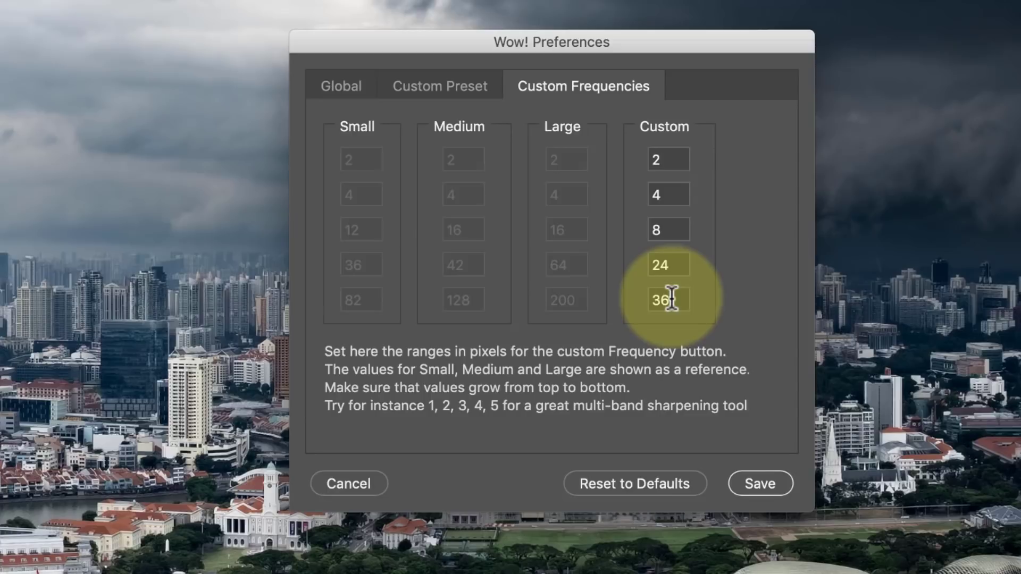
left_click(434, 86)
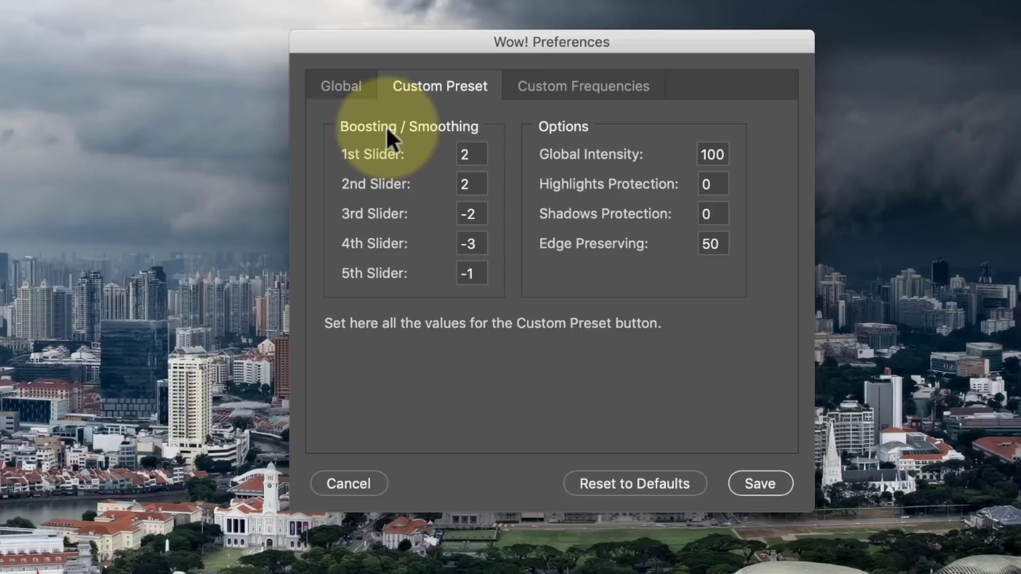
left_click(758, 483)
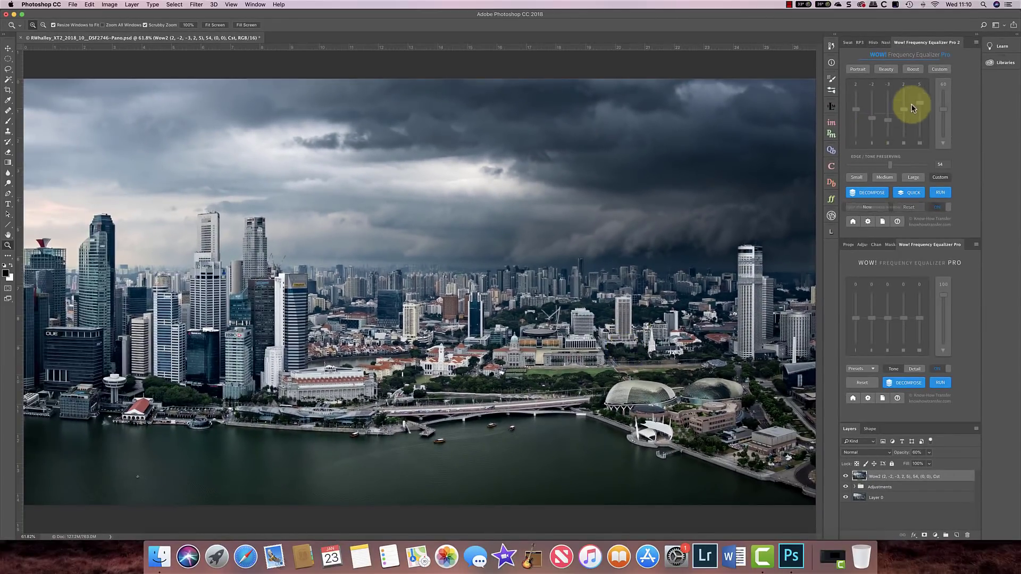
Rebuild Wow2 with the saved custom preset 2, 2, -2, -3, -1 and compare it on and off
left_click(941, 71)
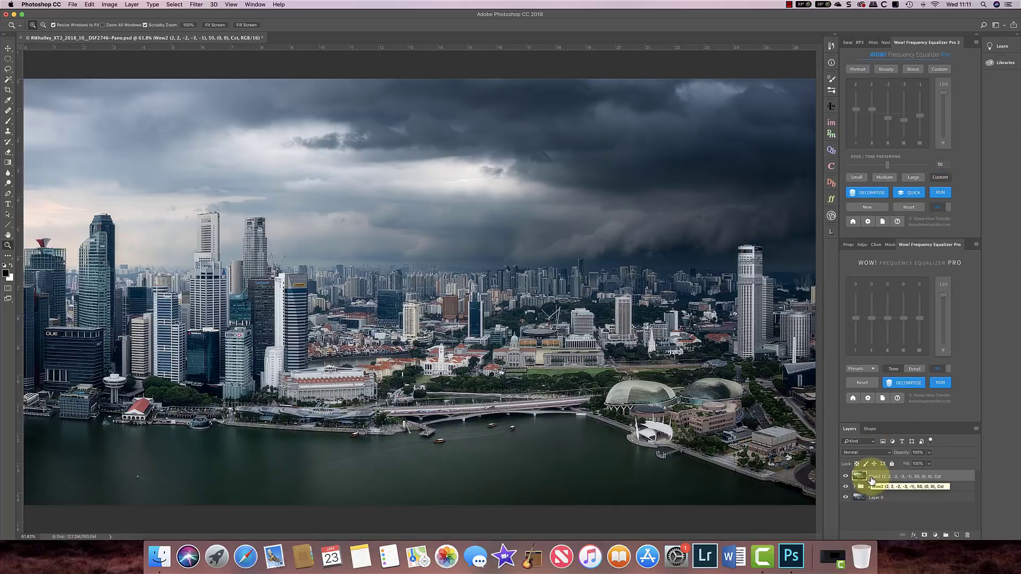
left_click(846, 477)
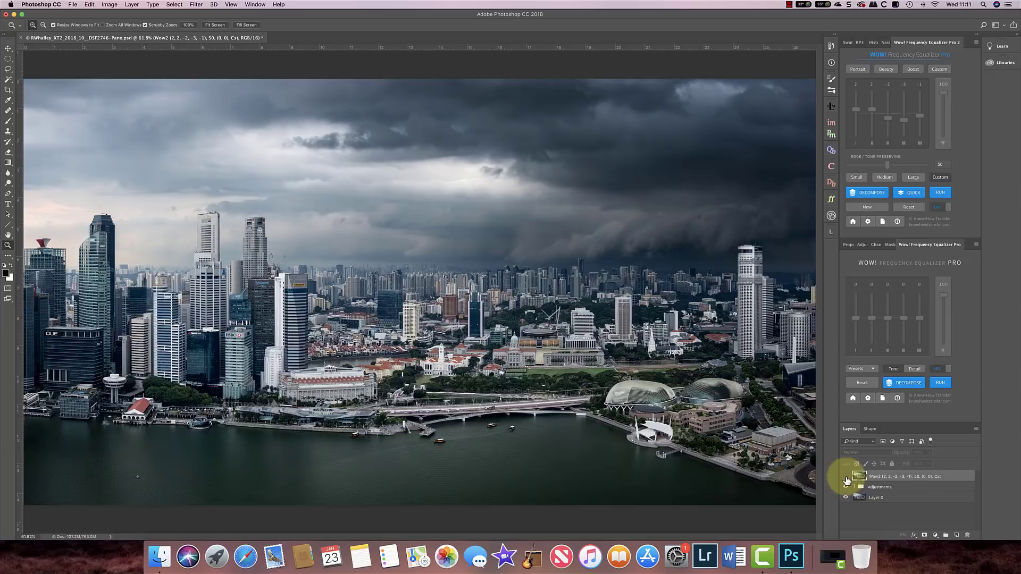
left_click(846, 477)
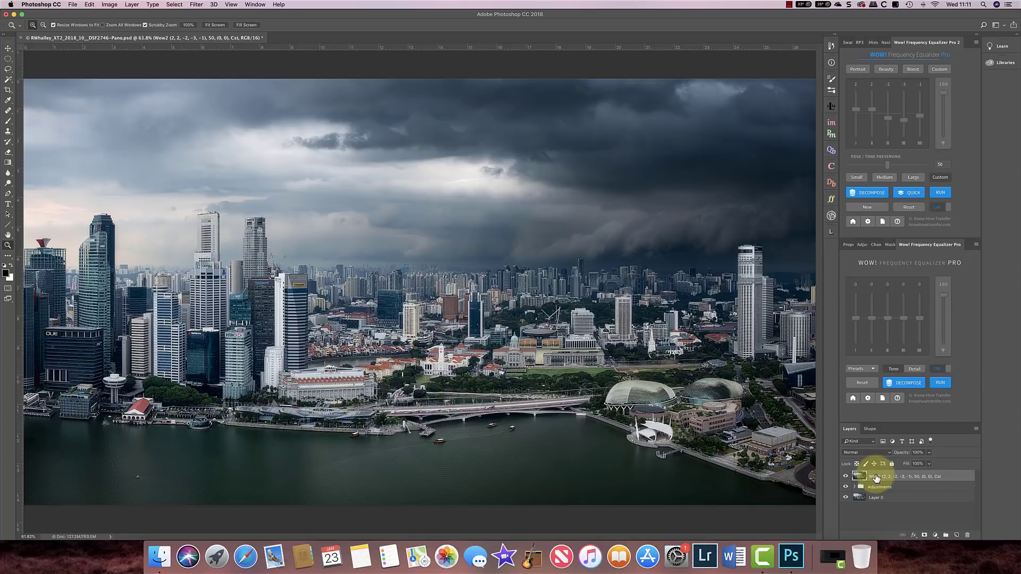
Add a white layer mask to Wow2, make black the foreground colour, and choose the Brush tool
left_click(925, 535)
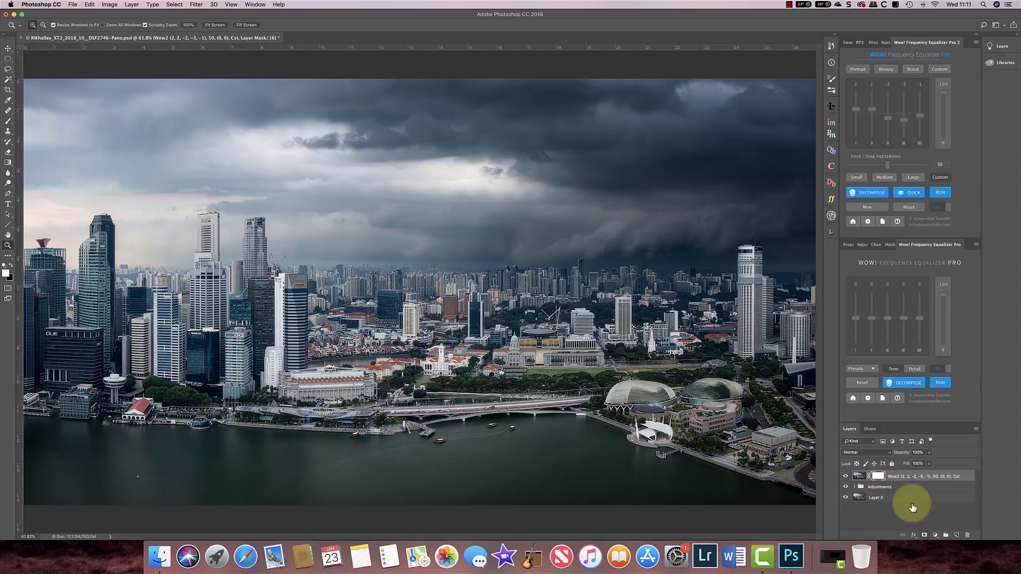
left_click(5, 265)
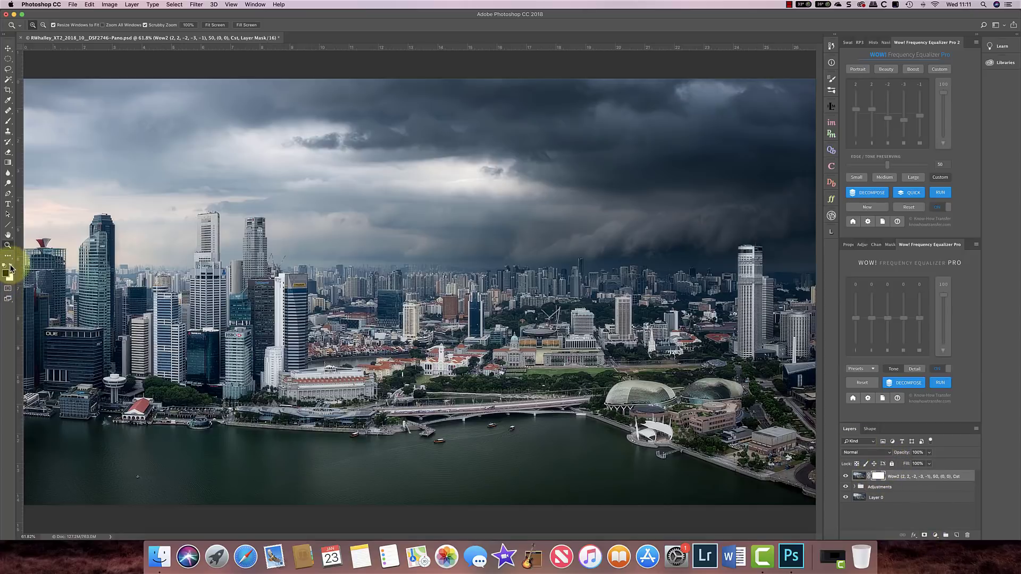
left_click(8, 121)
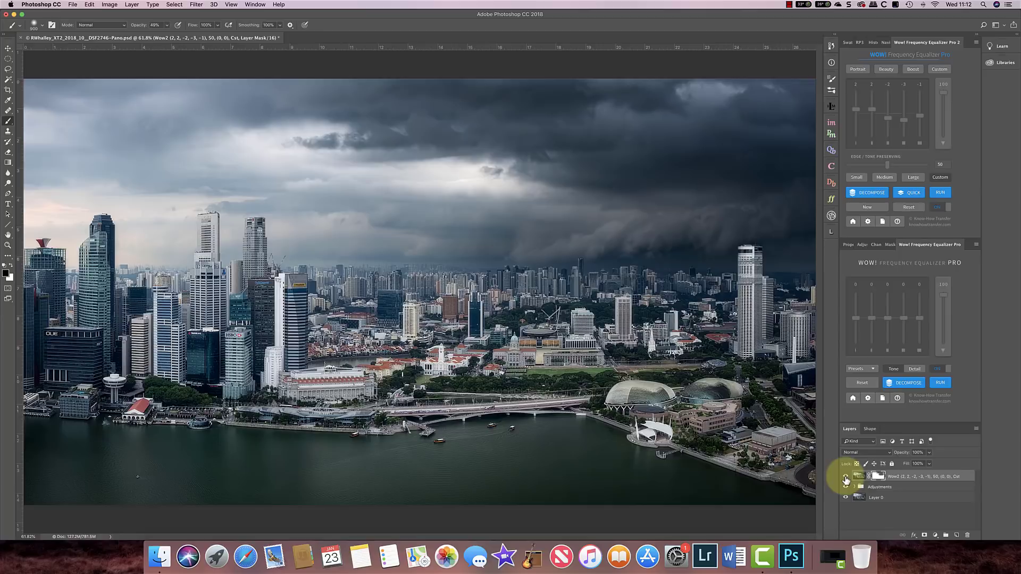
Delete the Wow2 layer and its mask, leaving the Adjustments group over Layer 0
left_click_drag(846, 480, 961, 524)
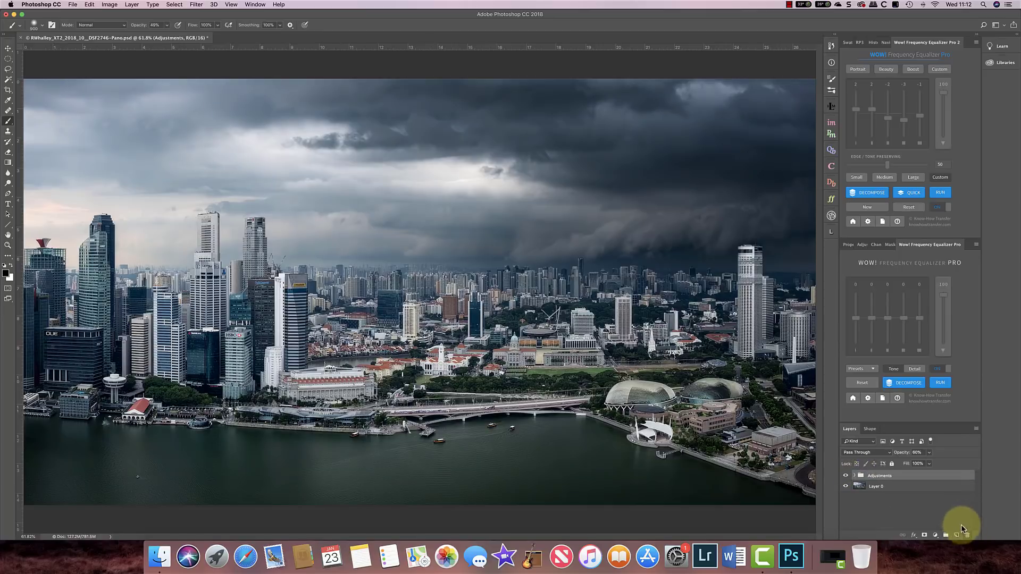
Create a fresh Wow2 layer with the Boost preset values 2, 2, 4, 2, -2
left_click(917, 69)
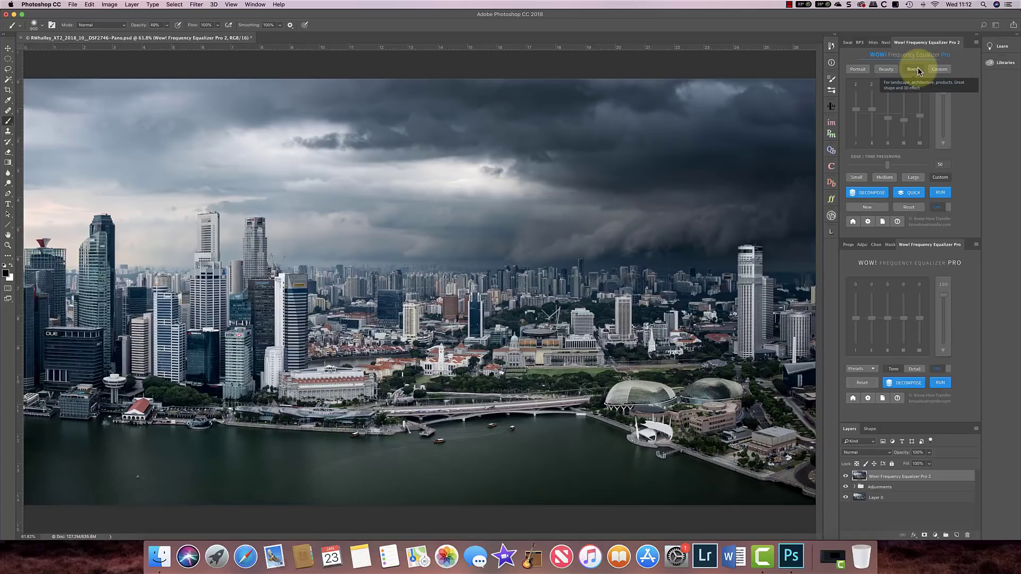
left_click(919, 71)
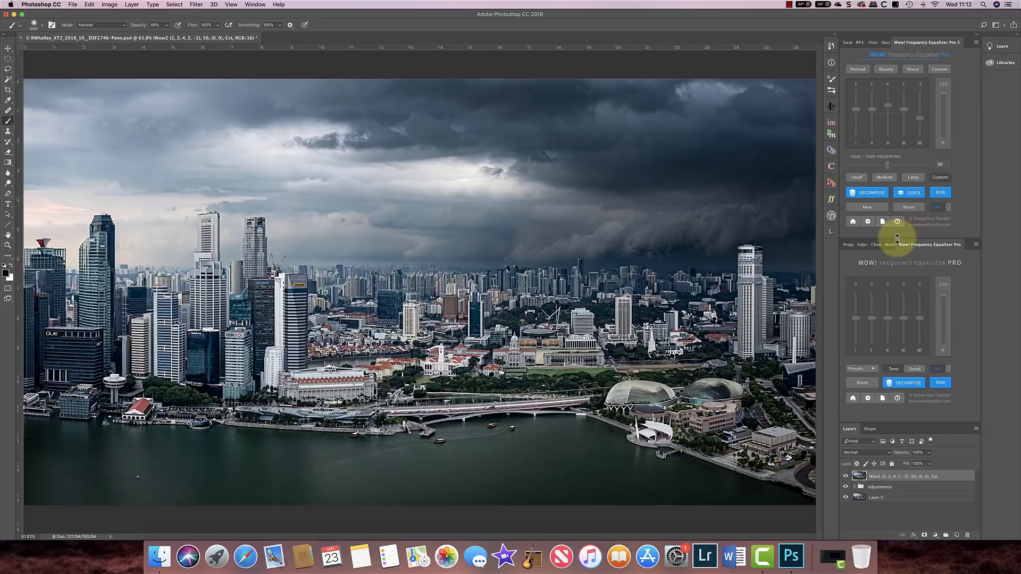
Reveal the highlight/shadow protection settings and set Protect Shadows to 77 on Wow2
left_click_drag(897, 239, 894, 287)
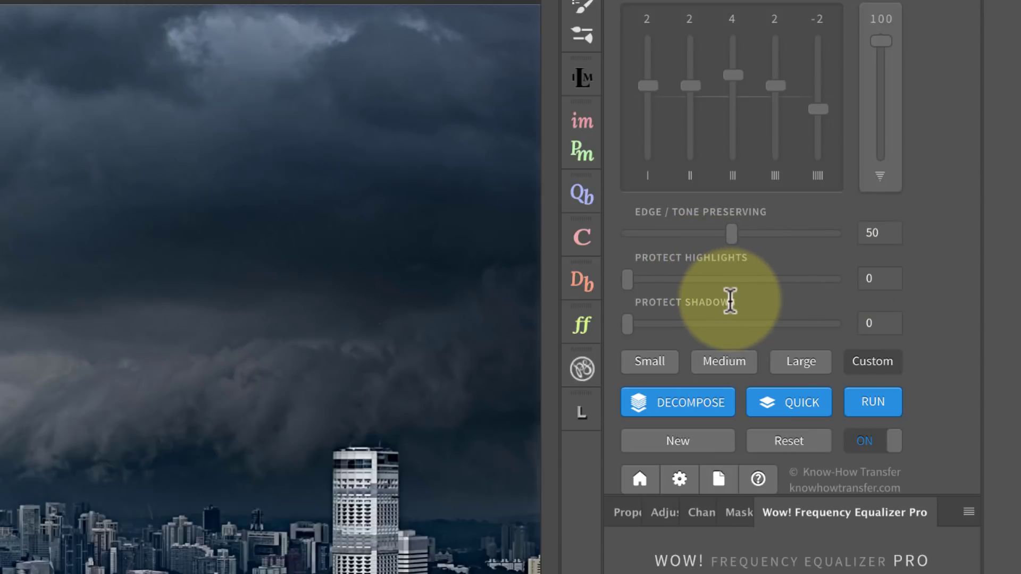
left_click(787, 325)
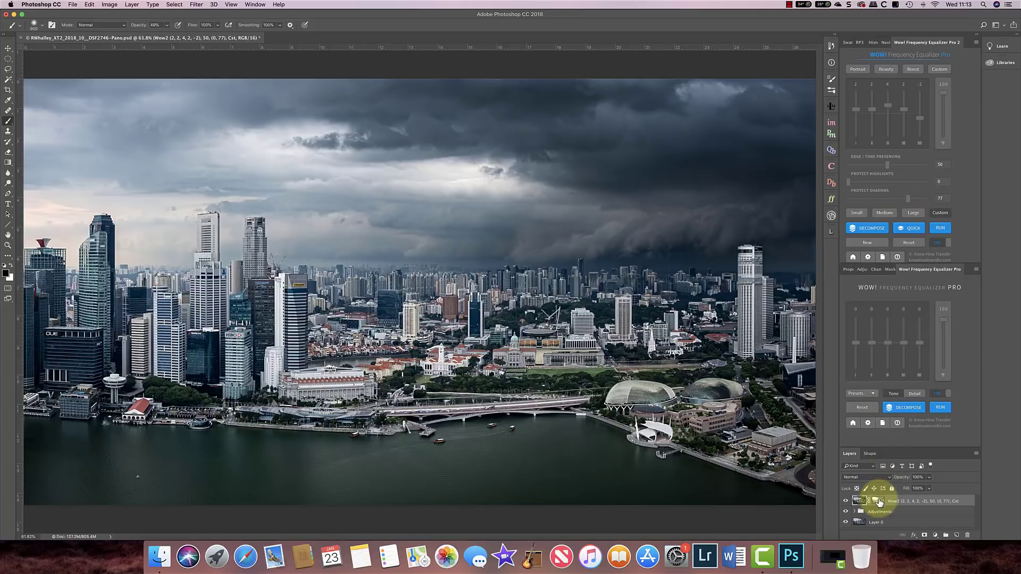
left_click(877, 501)
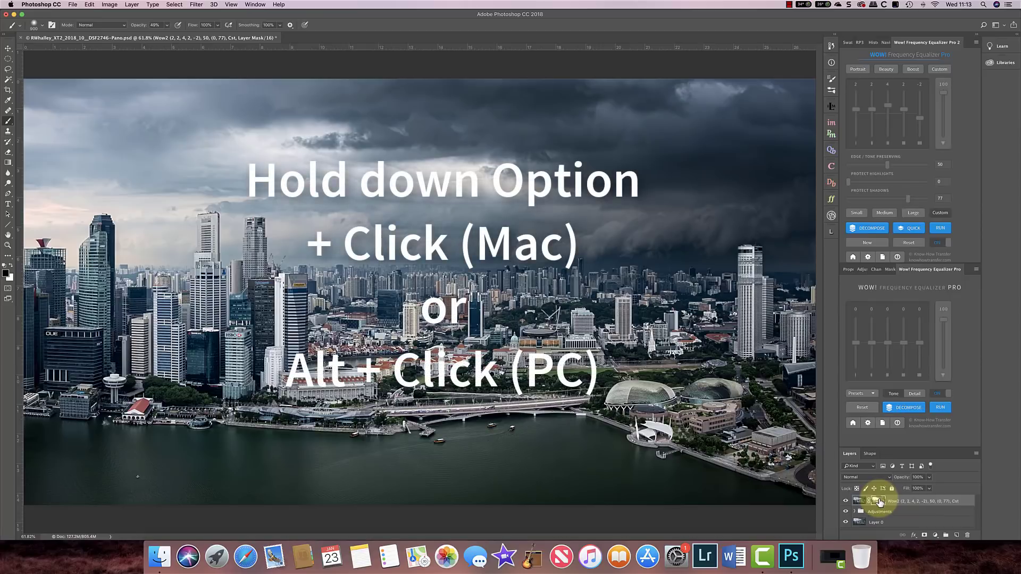
left_click(879, 501, "alt")
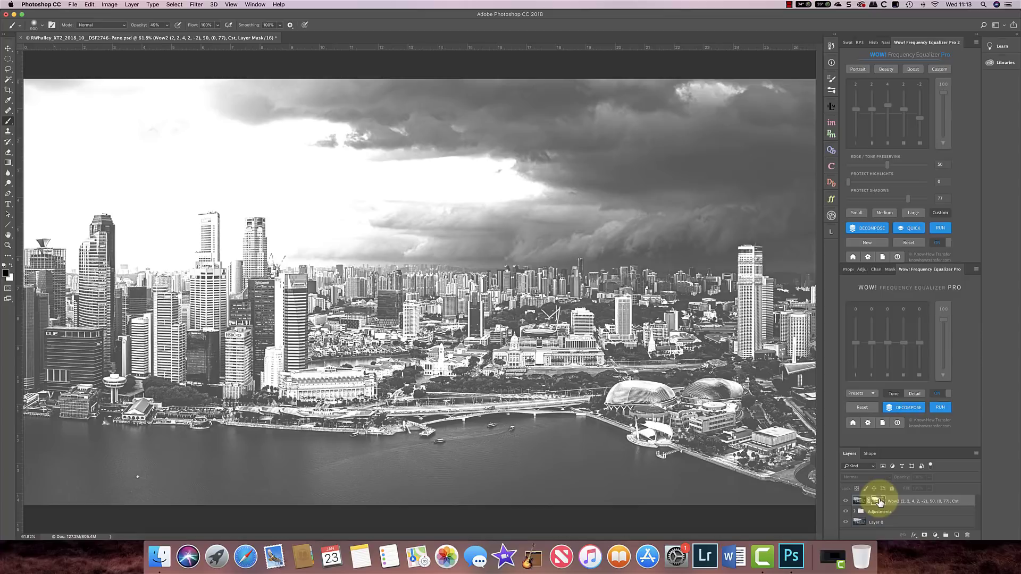
Return to the Wow2 layer's colour image and toggle its visibility to compare before and after
left_click(861, 501)
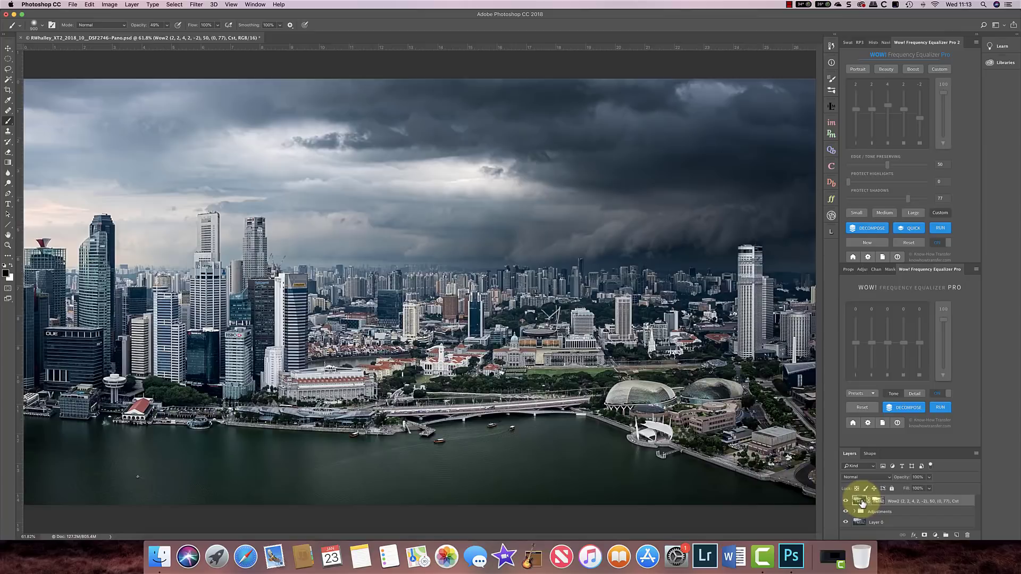
left_click(846, 502)
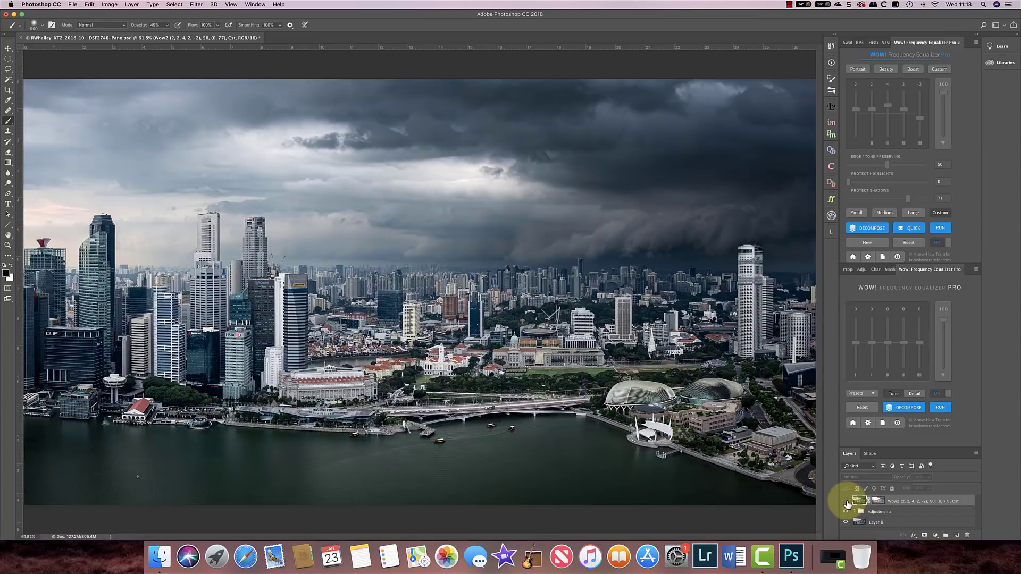
left_click(846, 502)
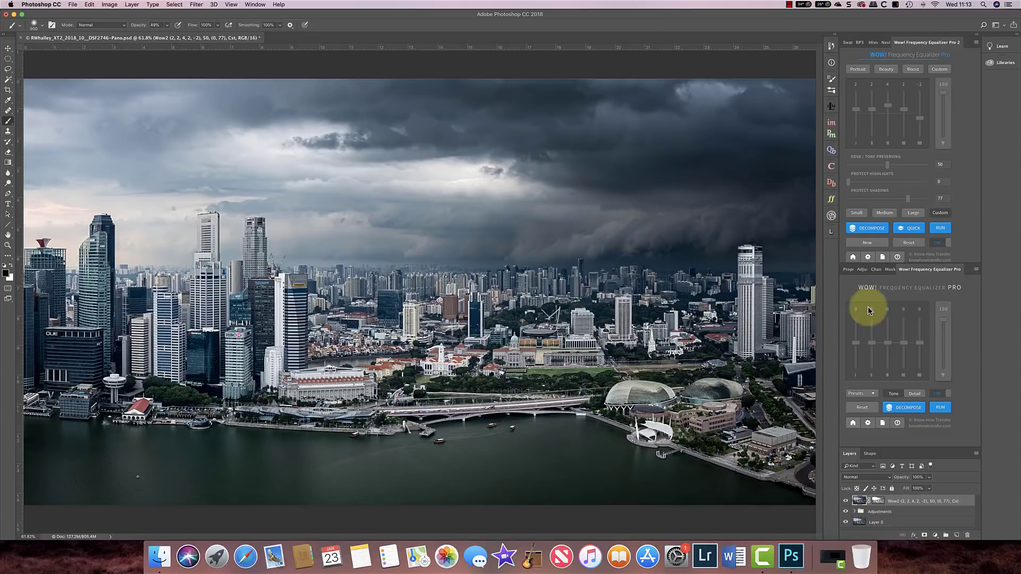
Set Protect Highlights to 29, compare the effect again, then delete the Wow2 layer
left_click(870, 183)
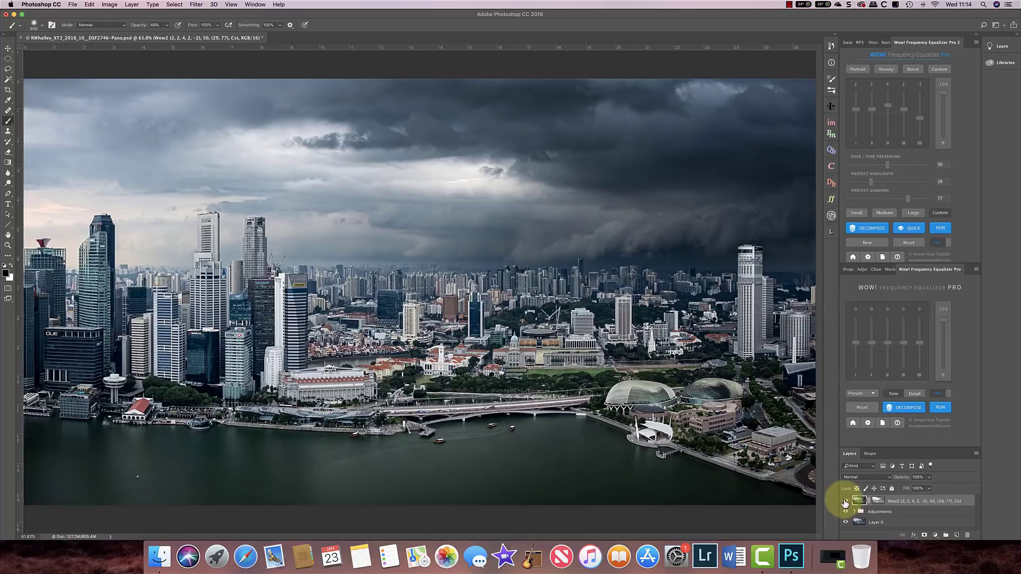
left_click(845, 501)
left_click(846, 502)
left_click_drag(859, 501, 968, 535)
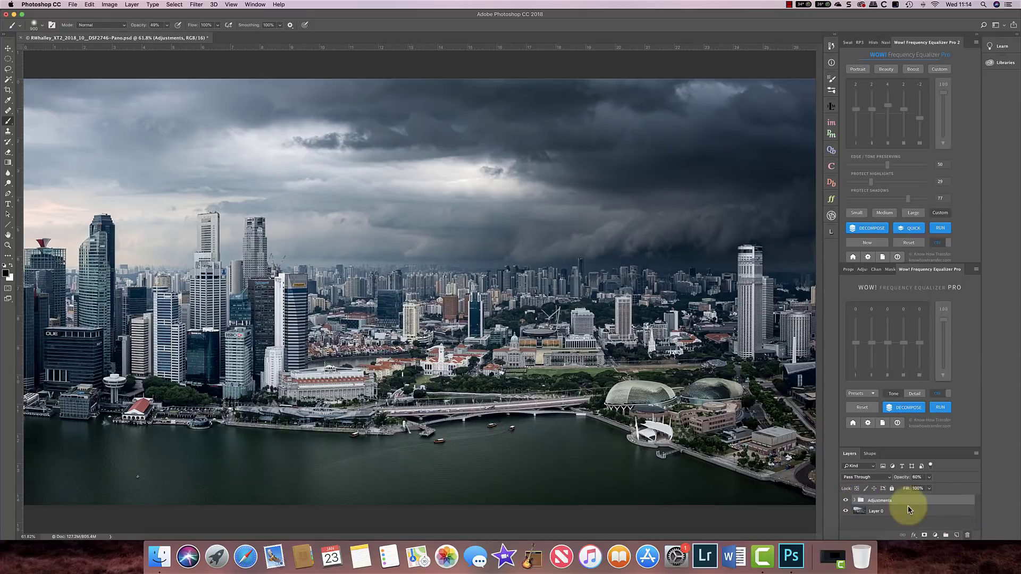
Create a Wow2 Quick two-layer Decomposition with a 6 px detail radius and show Properties
left_click(908, 229)
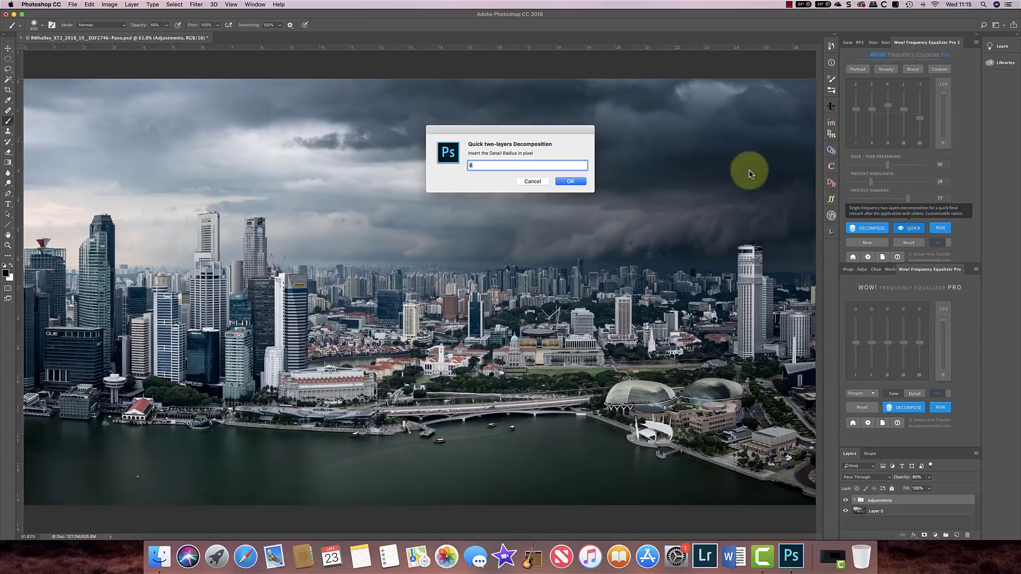
left_click(576, 181)
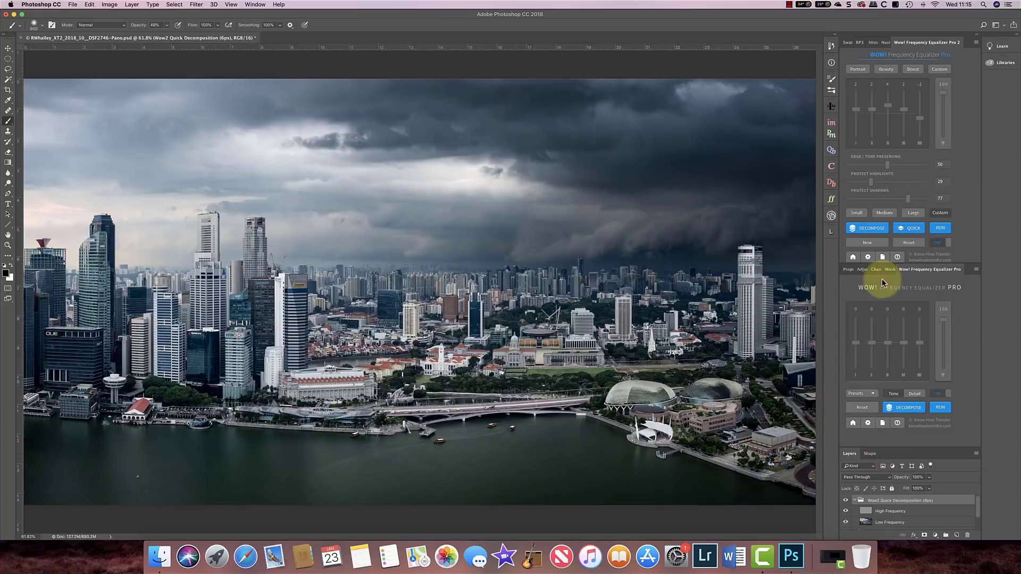
left_click(847, 270)
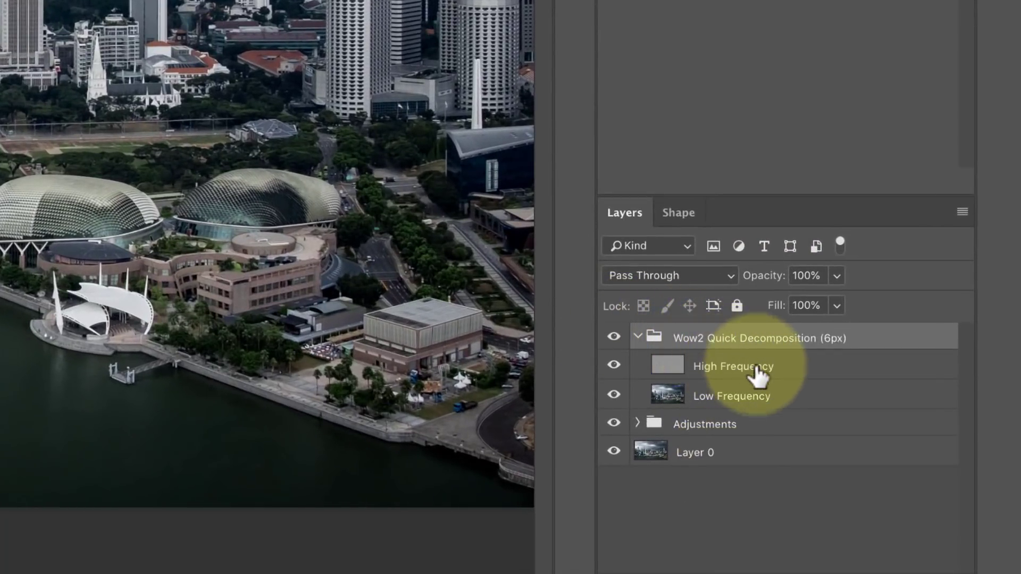
left_click(753, 399)
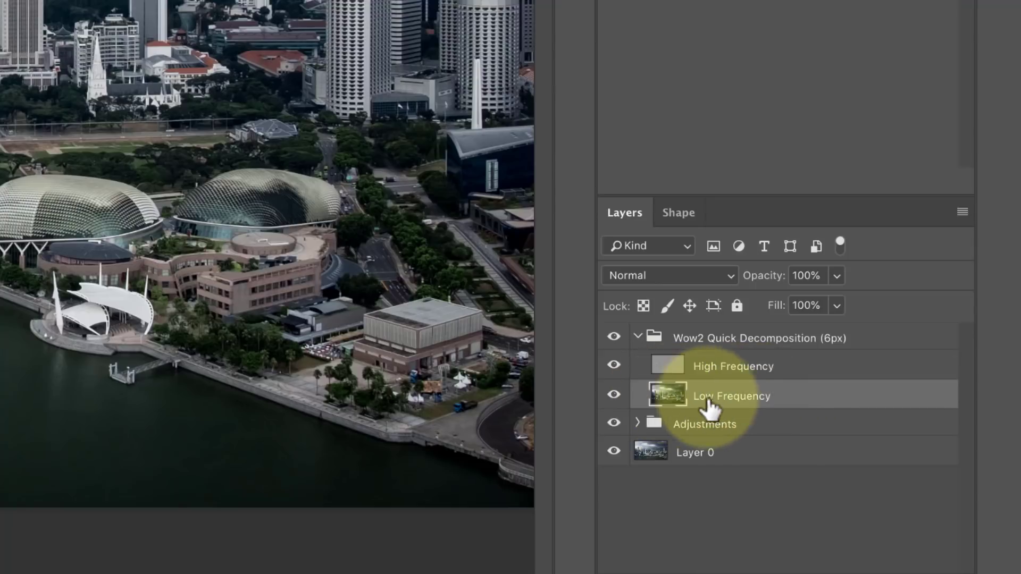
left_click(751, 377)
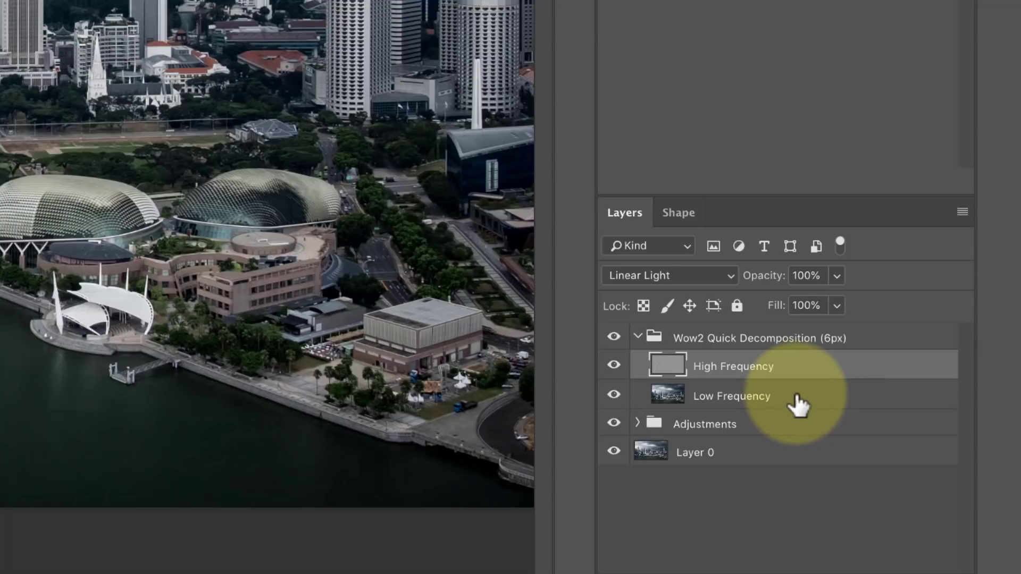
Duplicate the Low Frequency layer and set the copy to Soft Light at 20% opacity
left_click(757, 395)
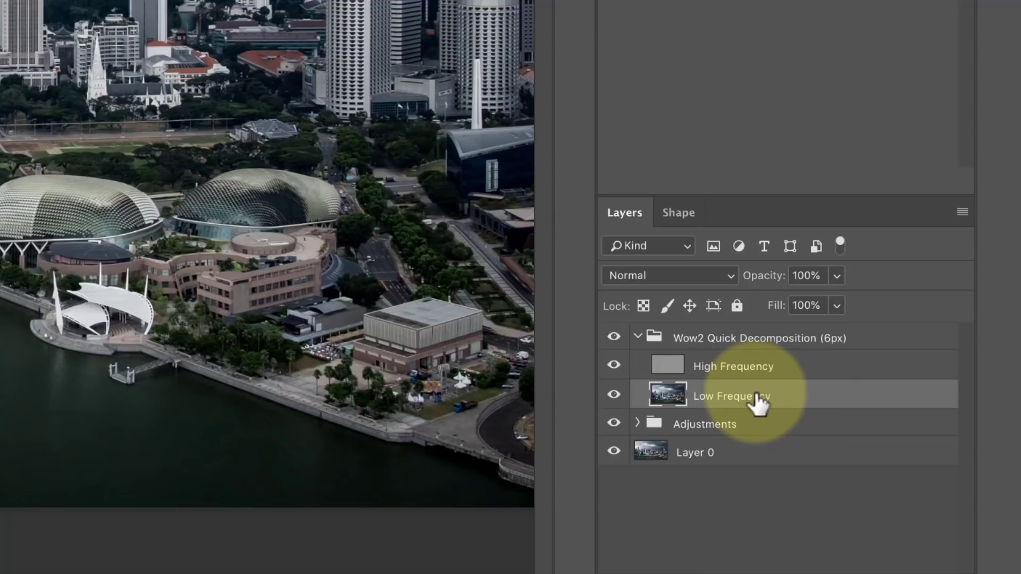
key("ctrl+j")
left_click(837, 277)
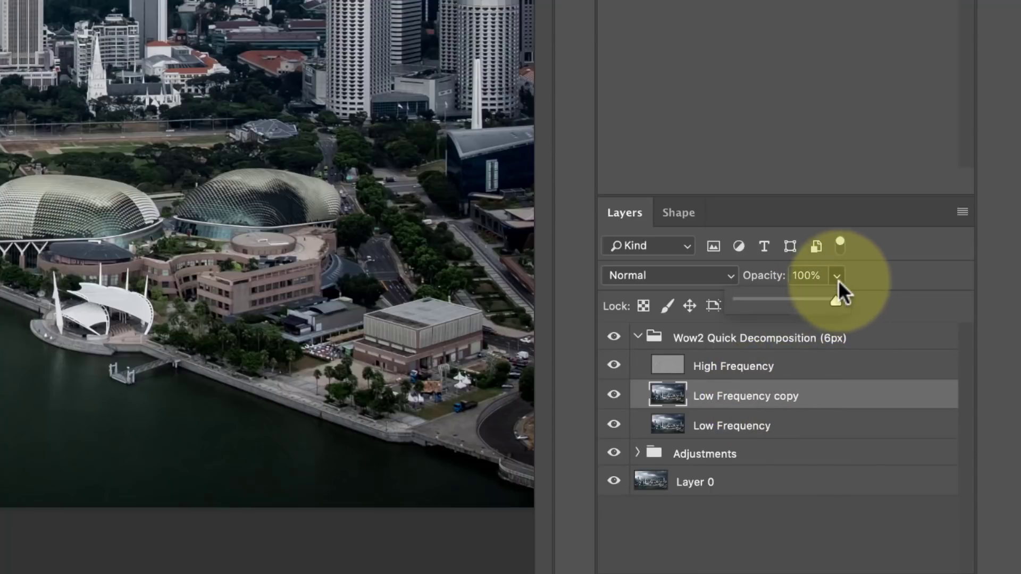
left_click_drag(838, 280, 757, 300)
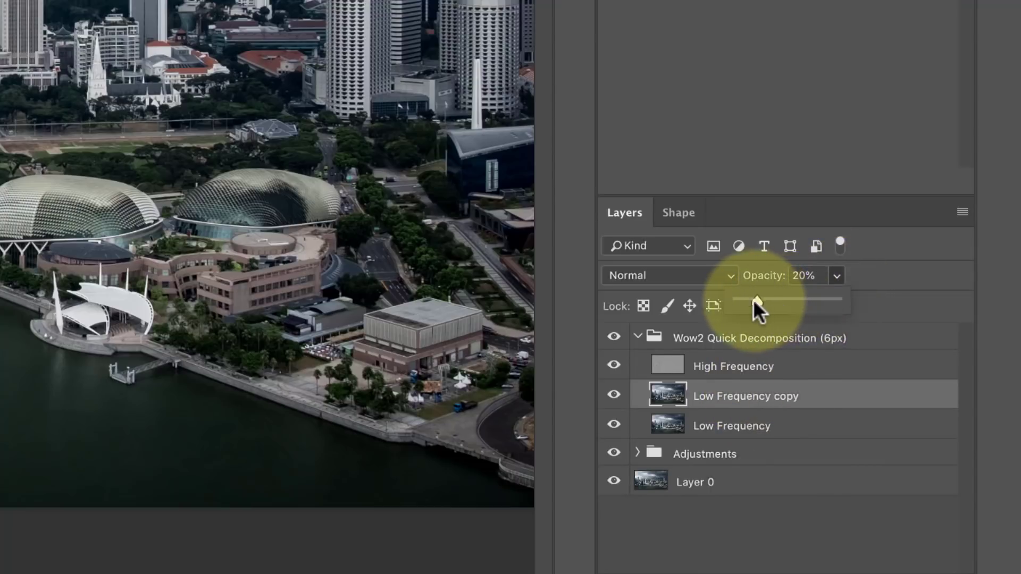
left_click(644, 278)
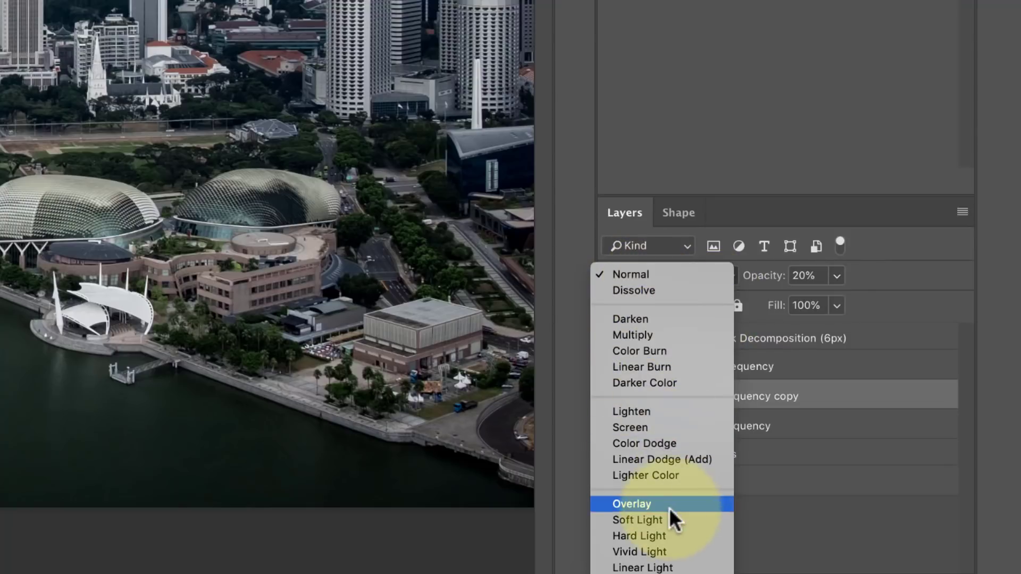
left_click(660, 455)
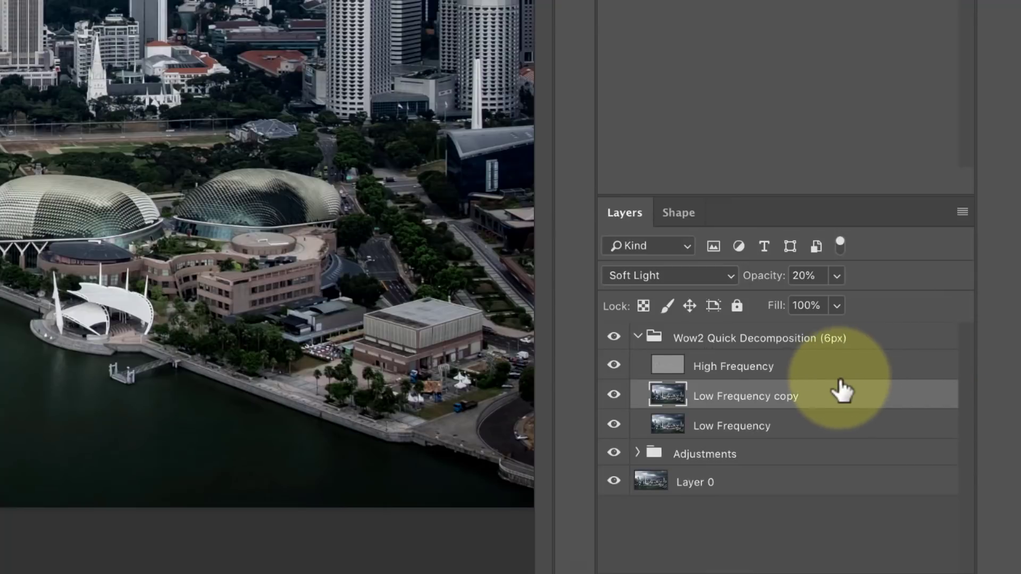
Lower the High Frequency layer's opacity to about 75%
left_click(775, 368)
left_click(836, 276)
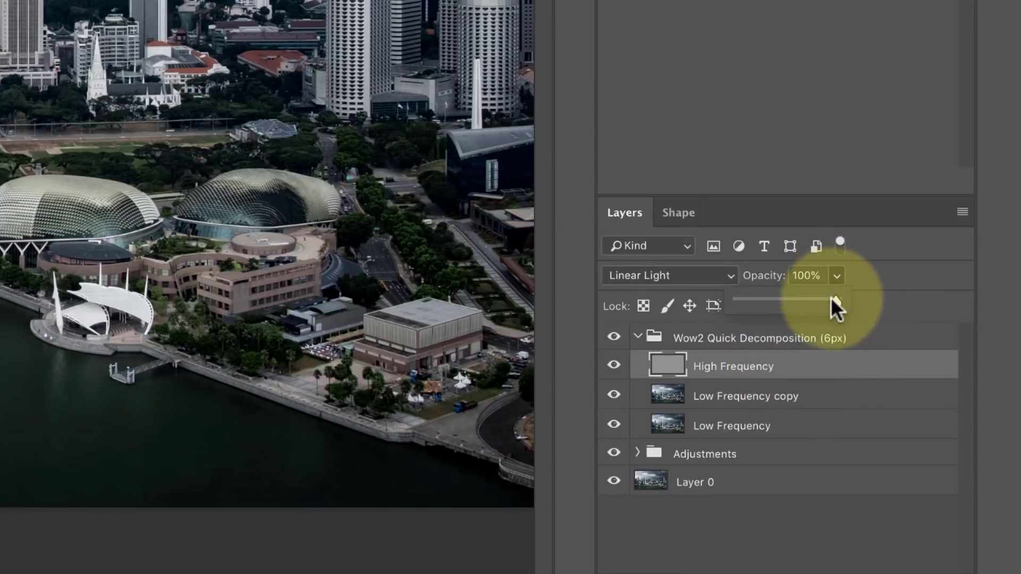
left_click_drag(831, 298, 810, 297)
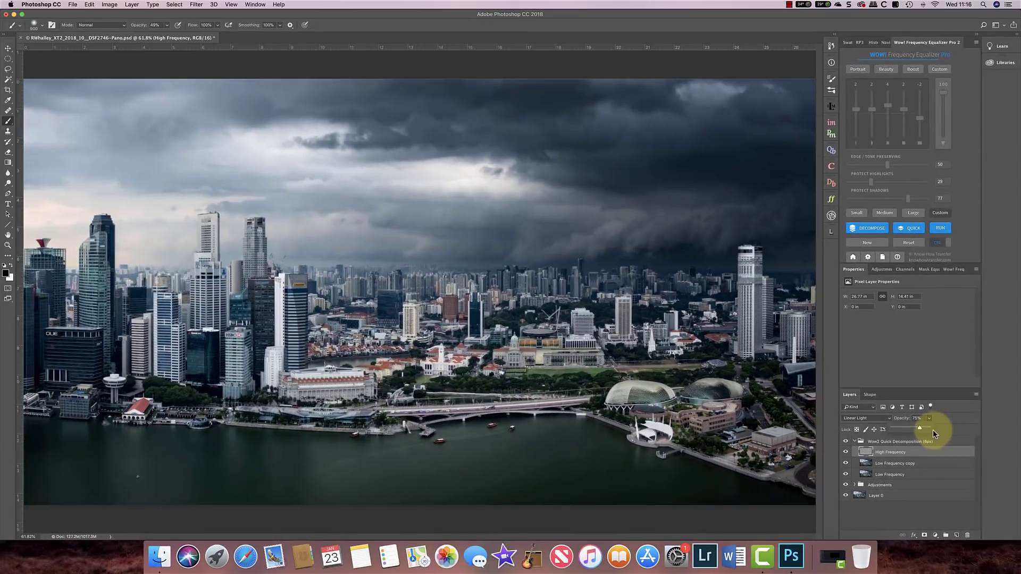
Raise the High Frequency layer opacity slightly to 79%
left_click(849, 444)
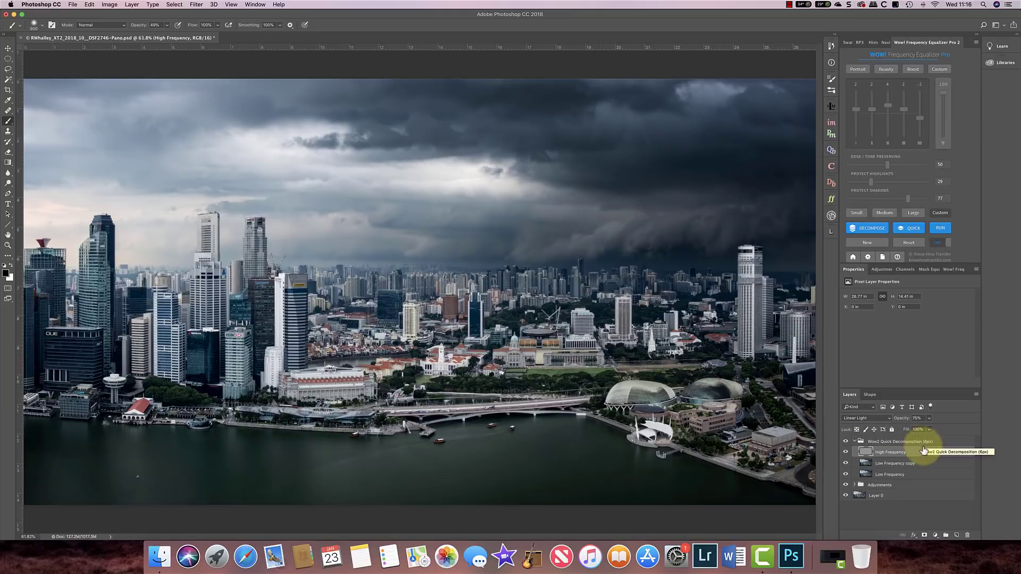
left_click(929, 419)
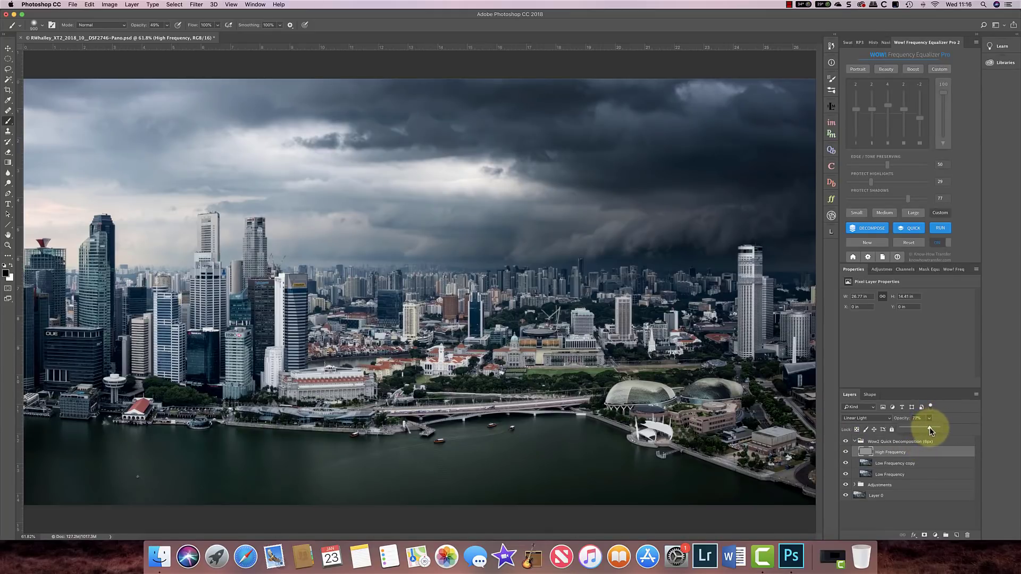
left_click_drag(930, 426, 931, 432)
Delete the Wow2 Quick Decomposition (6px) group, leaving Adjustments and Layer 0
left_click(897, 442)
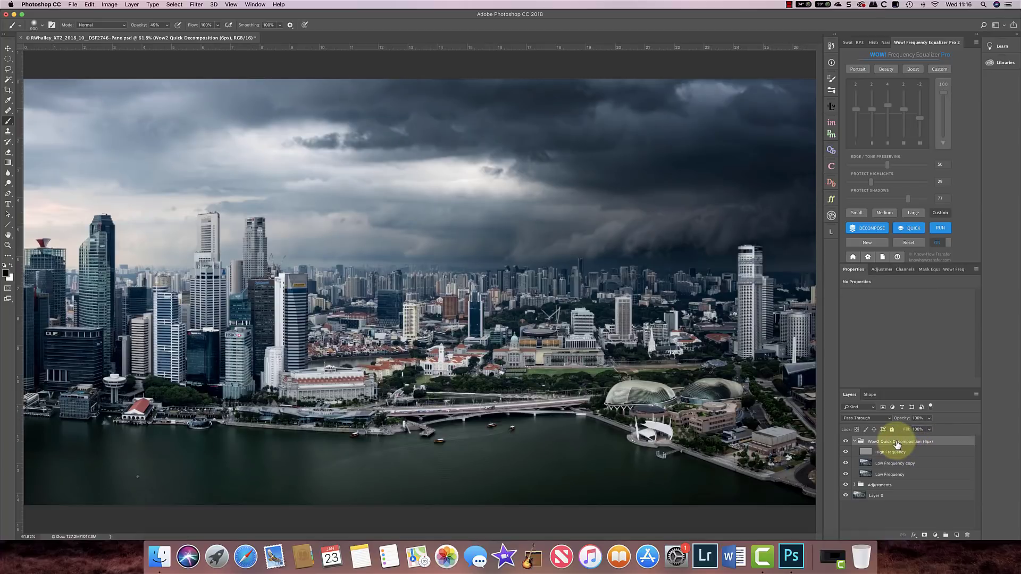
left_click(854, 442)
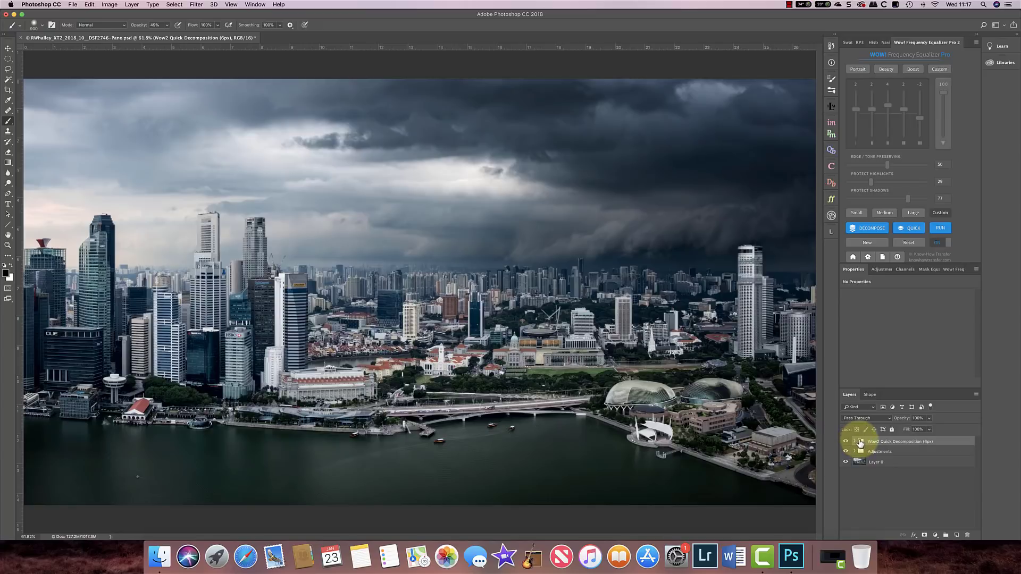
left_click_drag(857, 441, 968, 535)
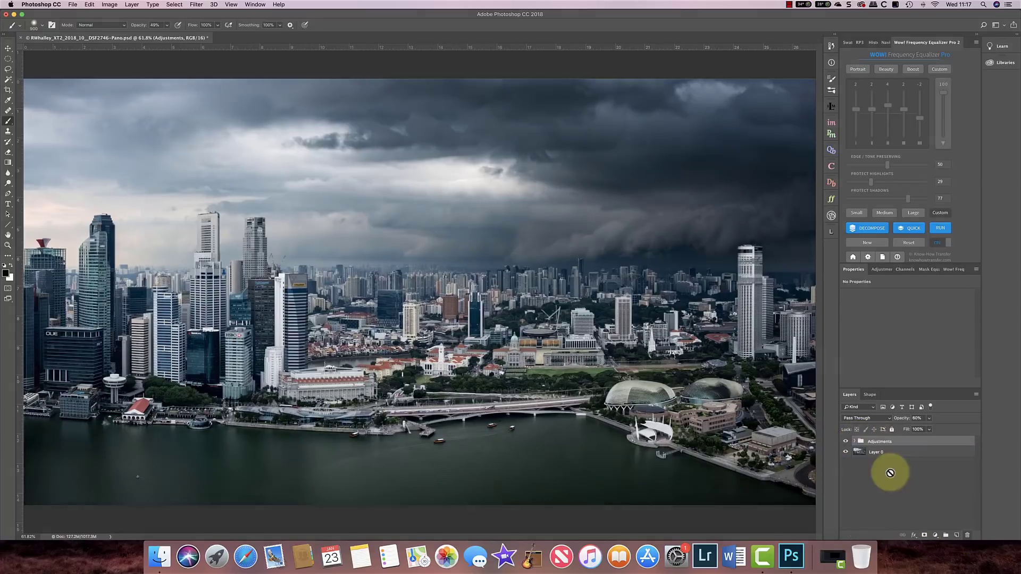
Create a Custom Wow2 layer and decompose it into Scale 1–5 and Base layers
left_click(941, 70)
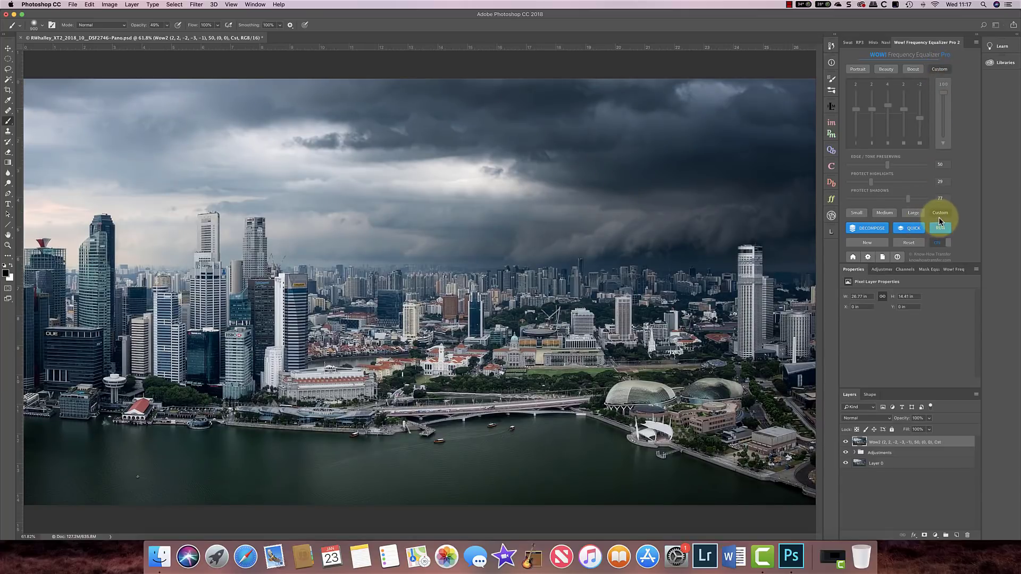
left_click(865, 230)
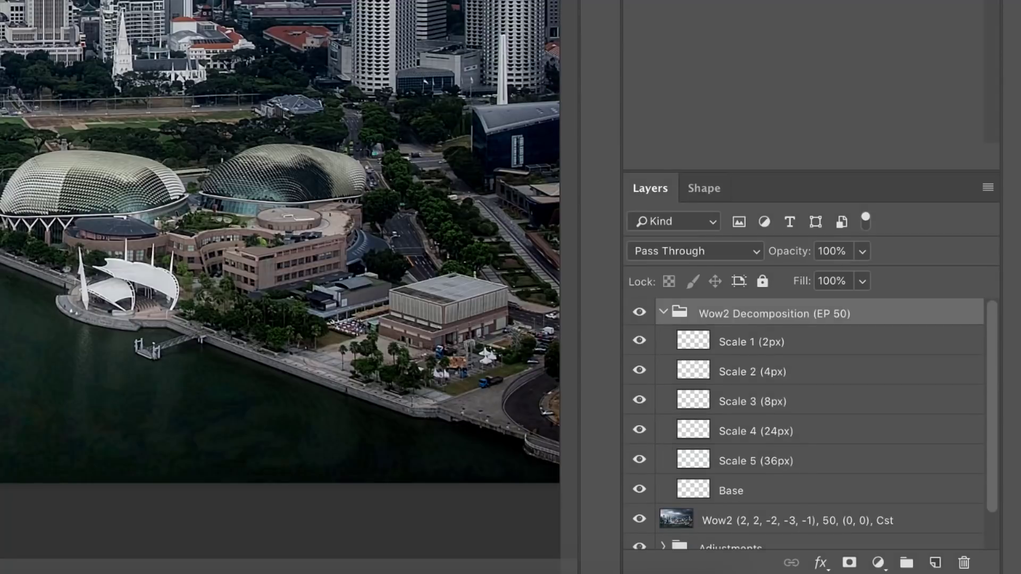
Delete the custom Wow2 layer and collapse the Wow2 Decomposition (EP 50) group
scroll(993, 346, "down", 2)
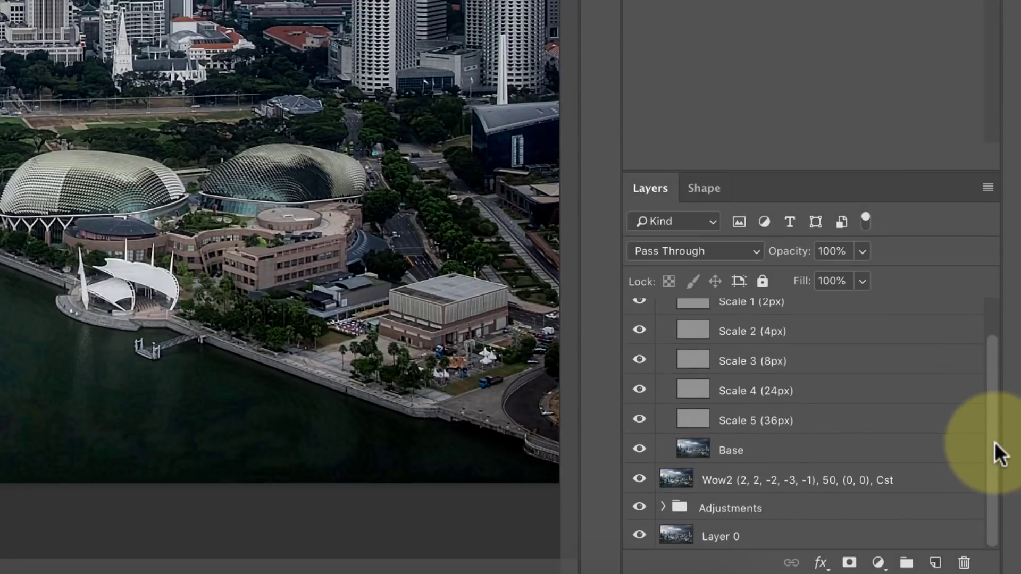
left_click_drag(681, 478, 965, 563)
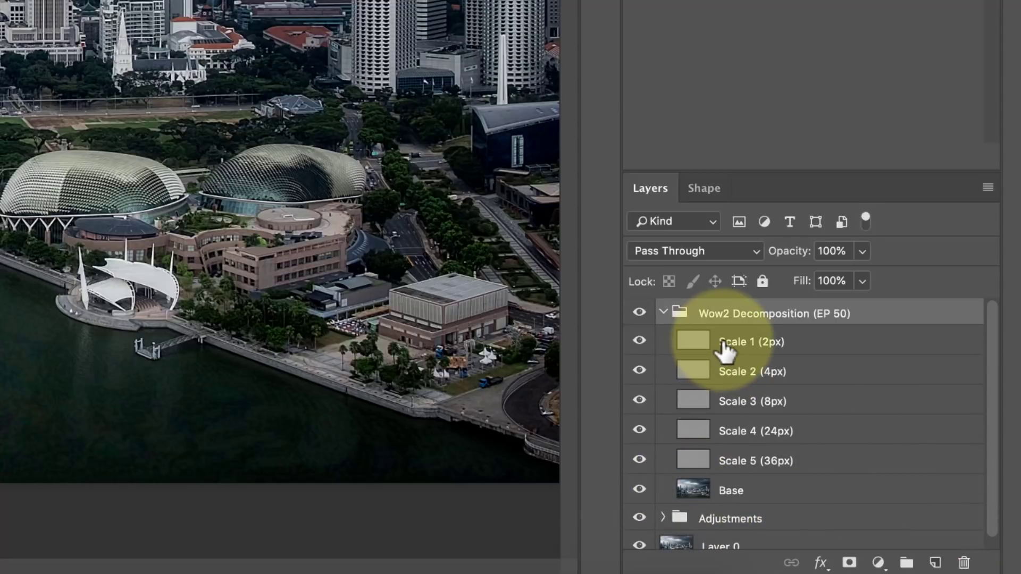
mouse_move(724, 348)
left_mouse_down()
mouse_move(711, 353)
mouse_move(729, 341)
left_mouse_up()
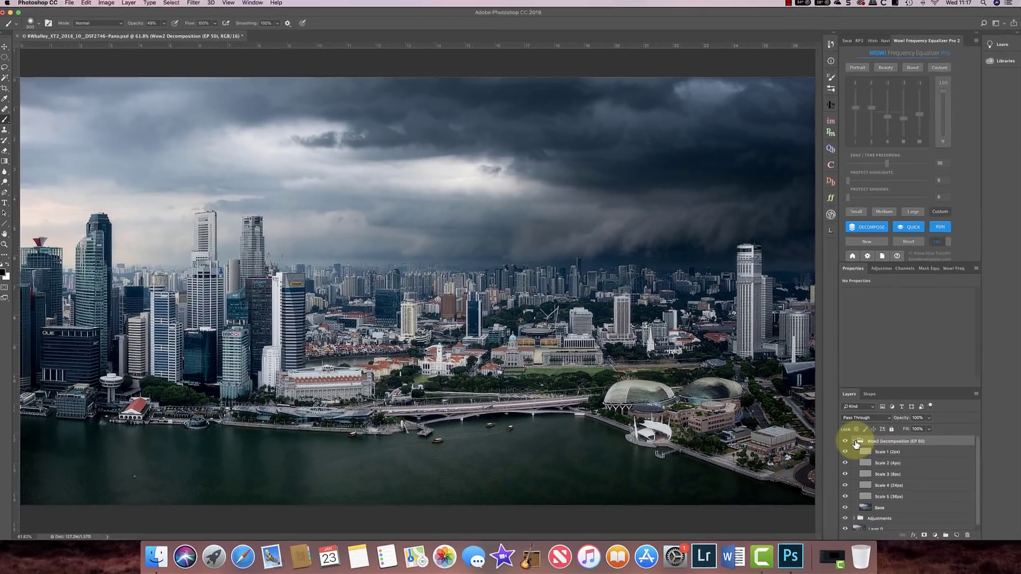
left_click(664, 313)
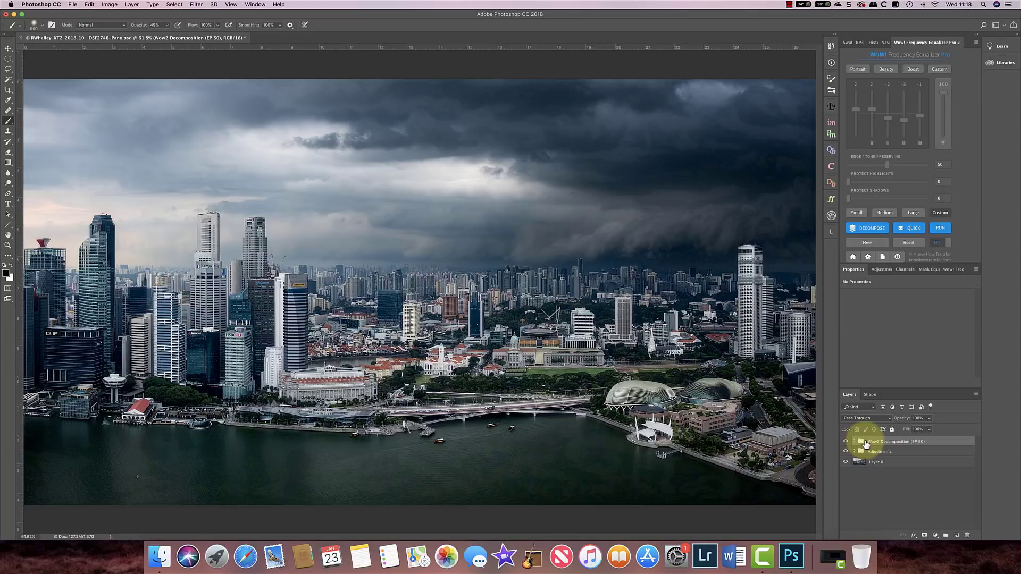
Add a layer mask to the Wow2 Decomposition group and paint the sky out in black
left_click(924, 535)
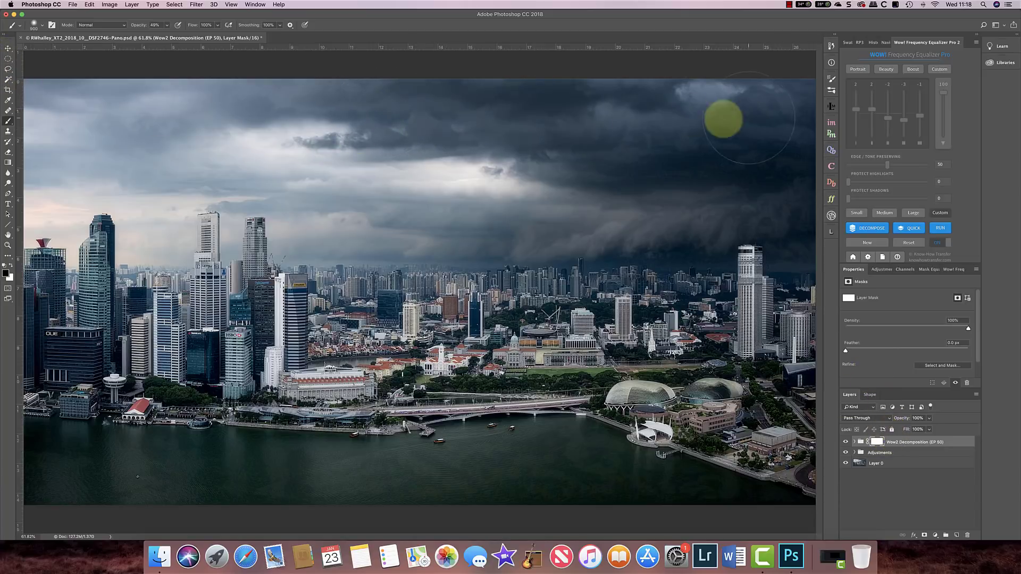
mouse_move(782, 221)
left_mouse_down()
mouse_move(495, 231)
mouse_move(764, 184)
mouse_move(531, 165)
mouse_move(706, 121)
left_mouse_up()
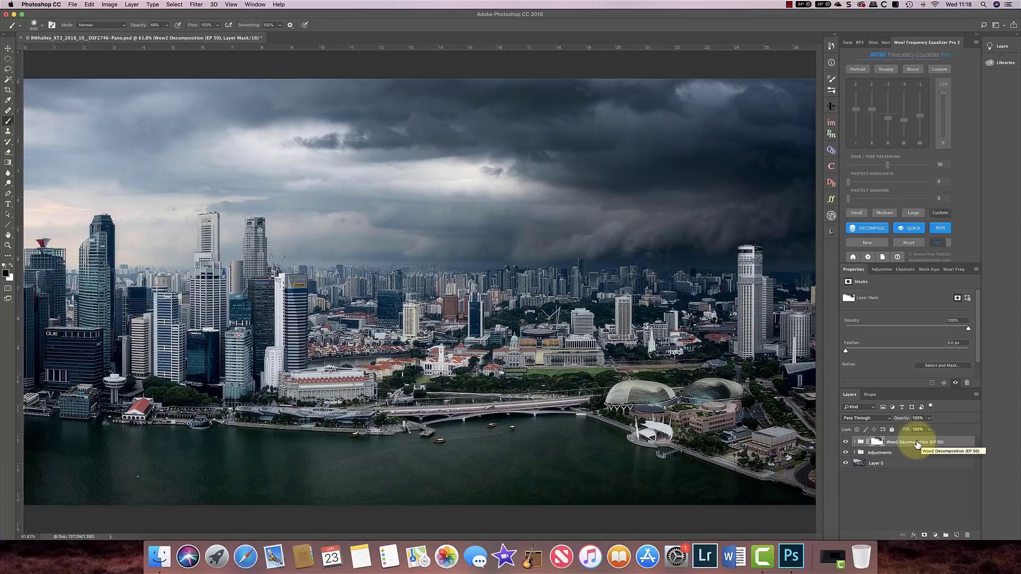
left_click(856, 444)
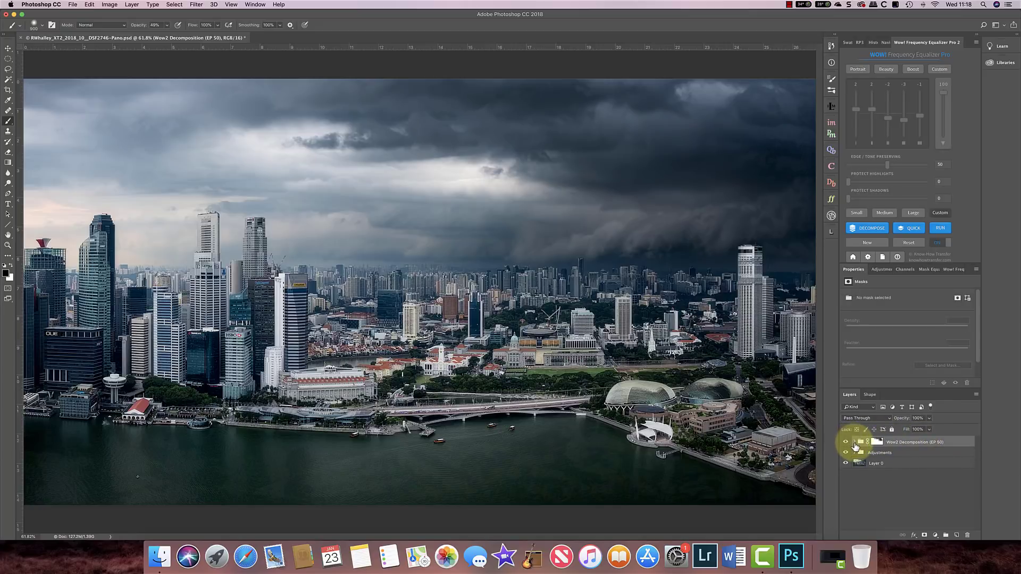
Expand the Wow2 Decomposition group and review its Scale 1 to Scale 4 layers
left_click(855, 443)
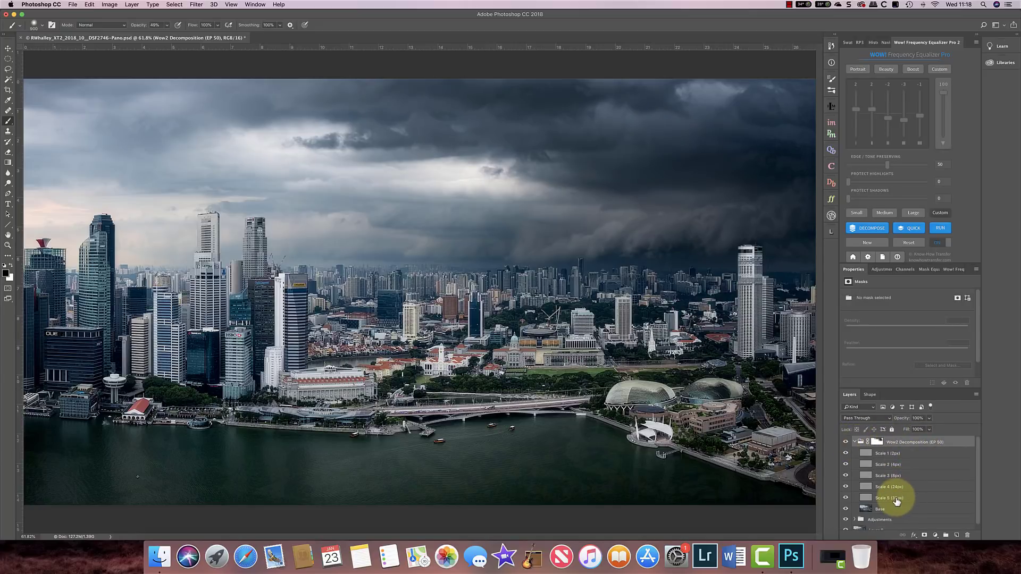
left_click(887, 454)
left_click(886, 464)
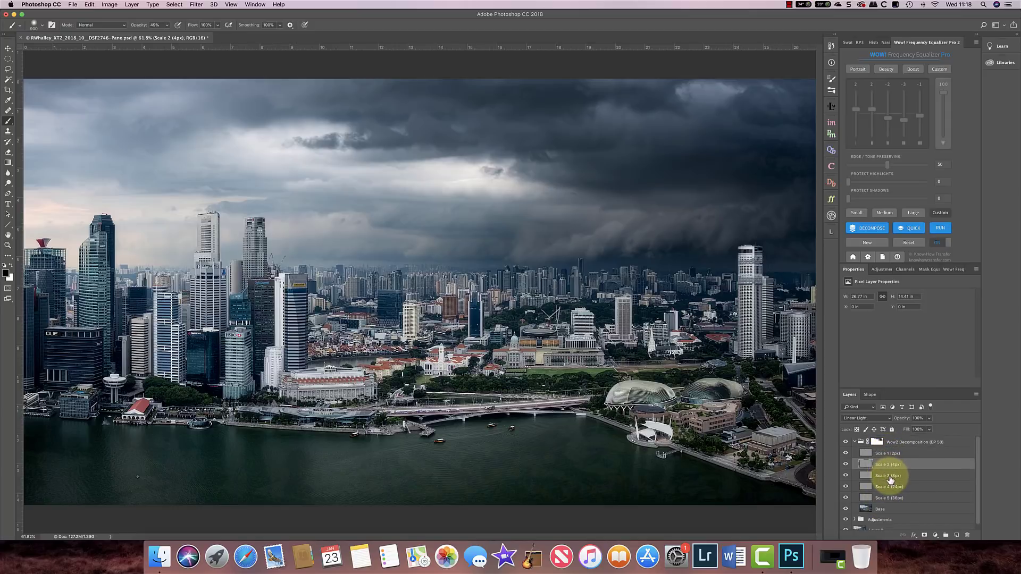
left_click(890, 476)
left_click(890, 487)
left_click(887, 498)
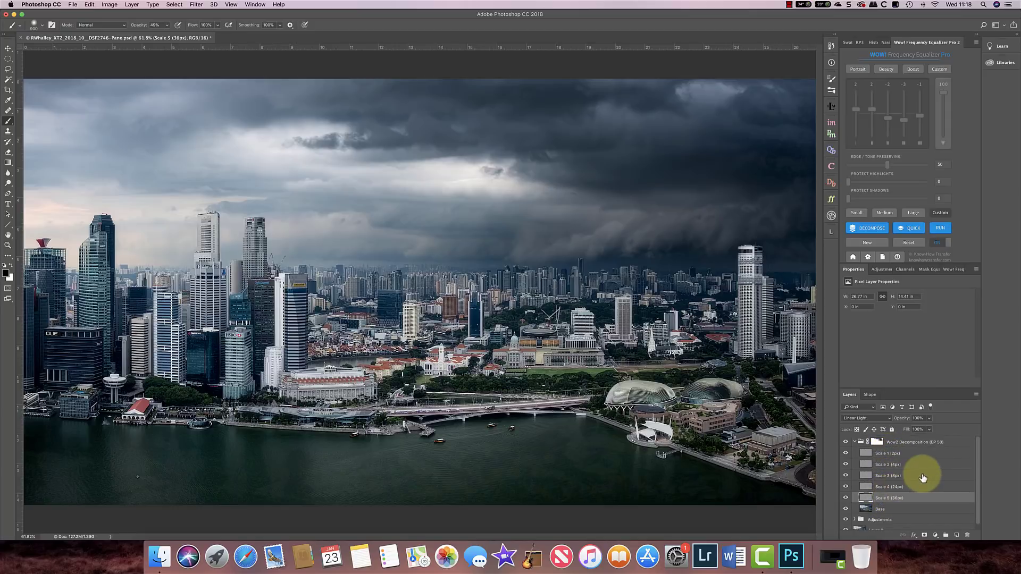